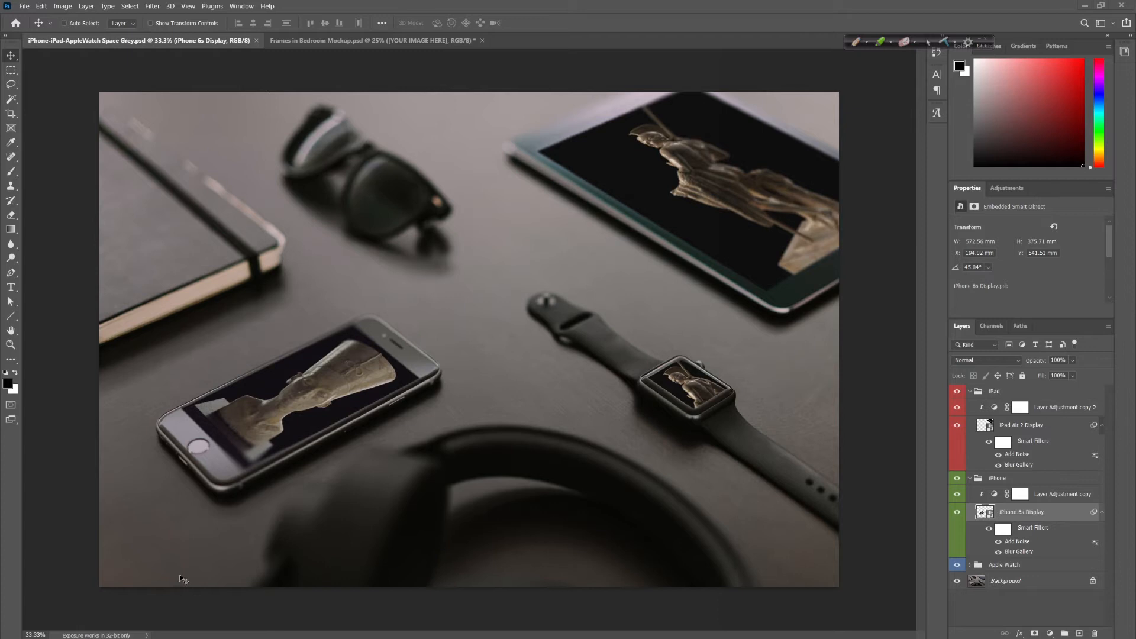
Switch to Photos and examine the finished mockup images, from the iPhone-iPad-AppleWatch scene through 09_Stand Sign Mockup
key(alt+Tab)
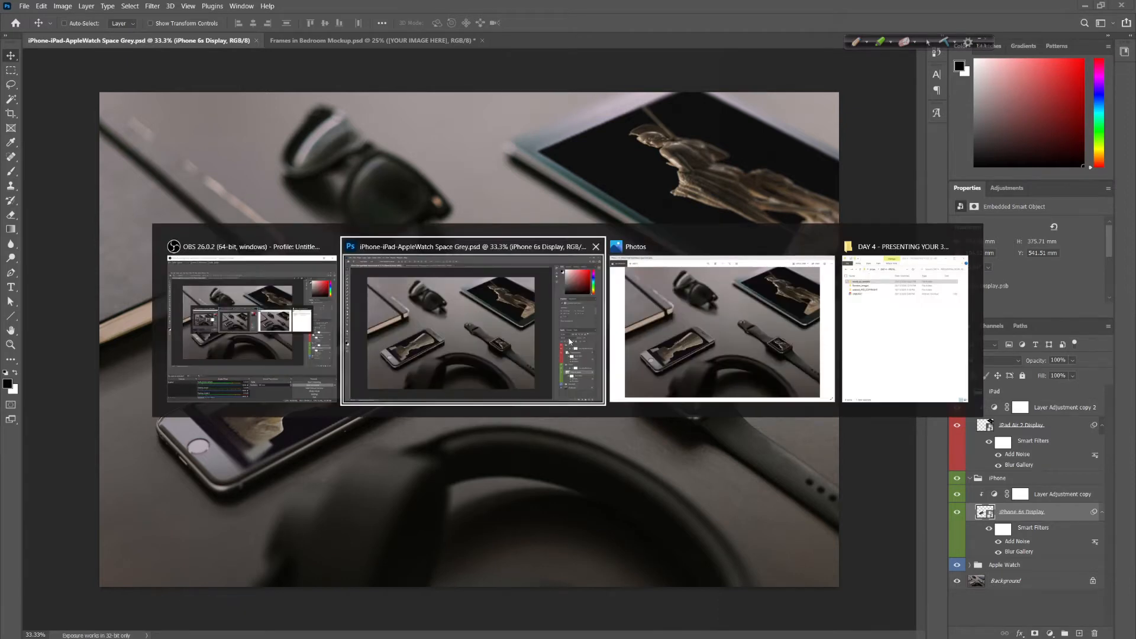
click(691, 341)
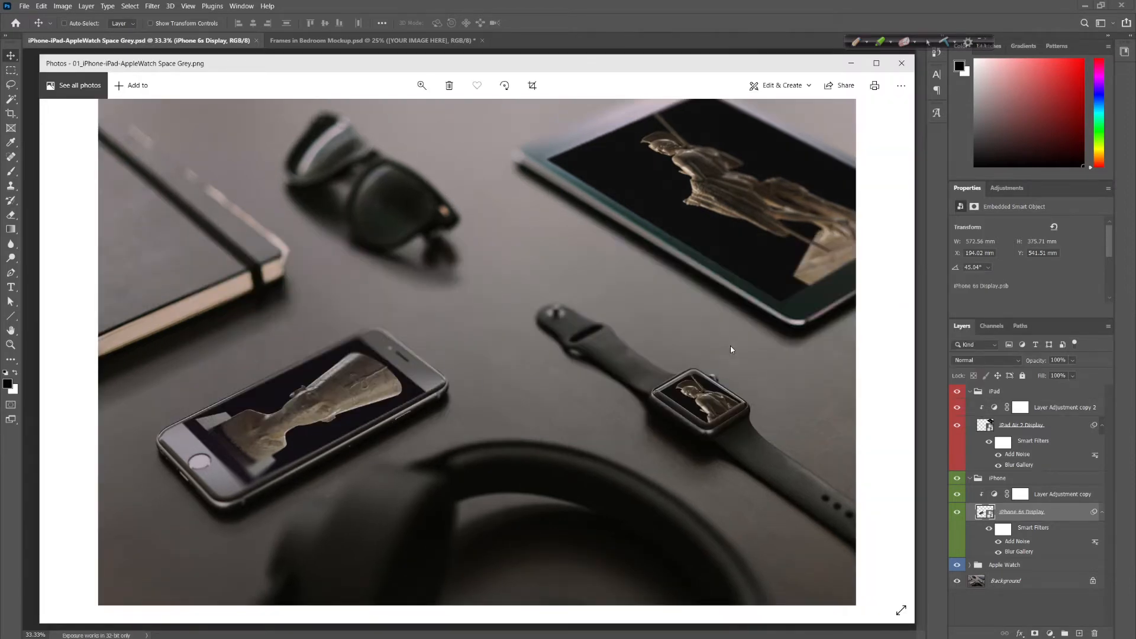
key(Right)
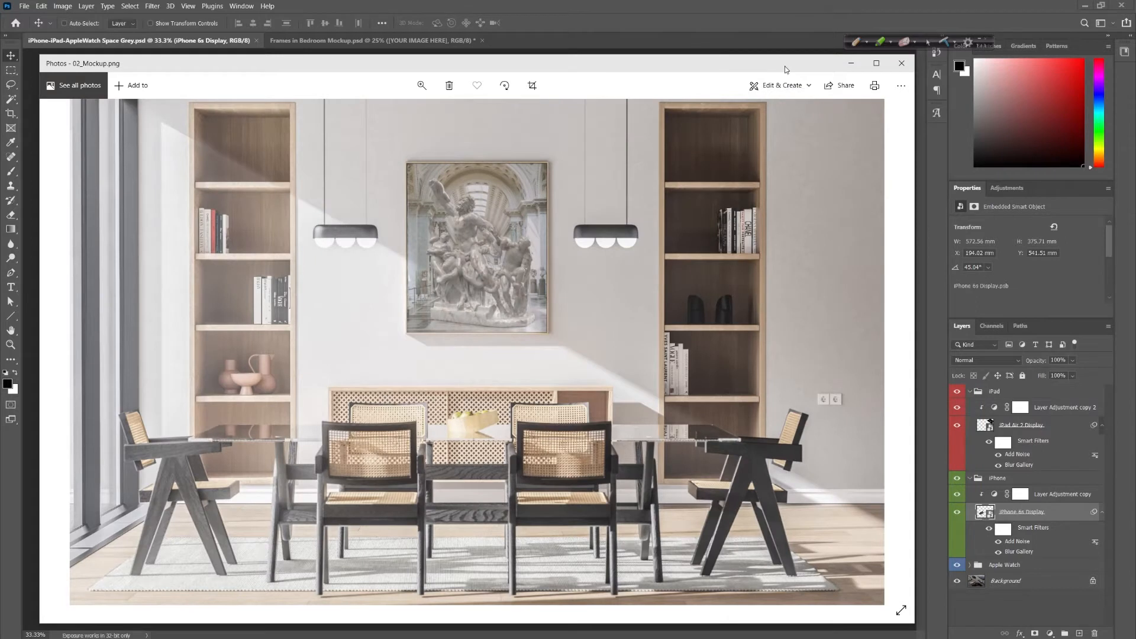
key(Right)
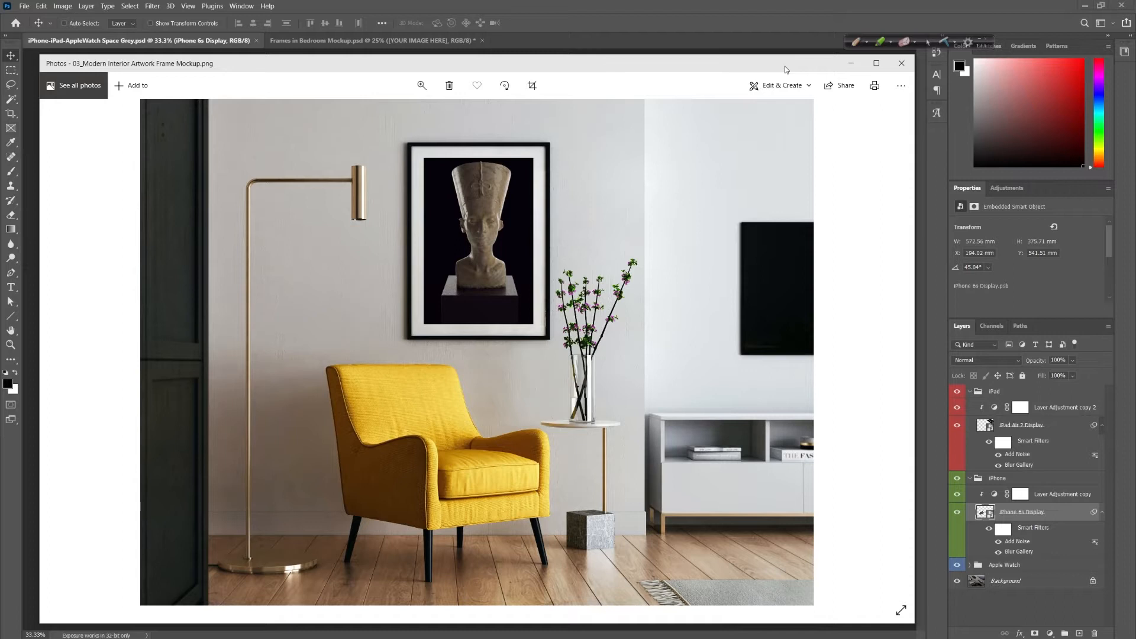
key(Right)
key(Right)
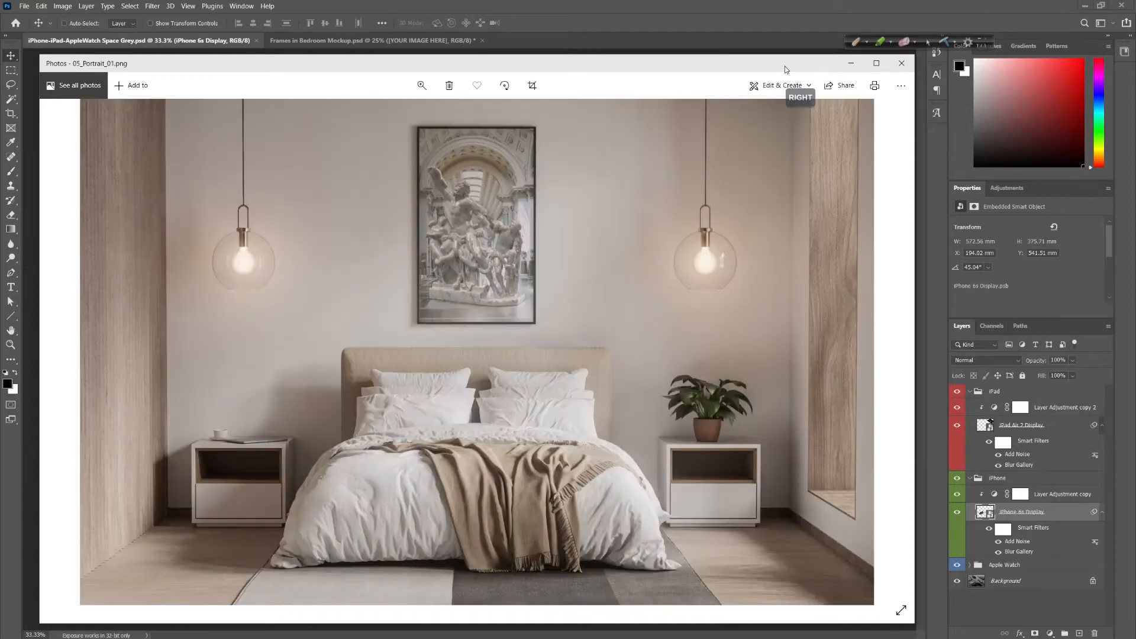
key(Right)
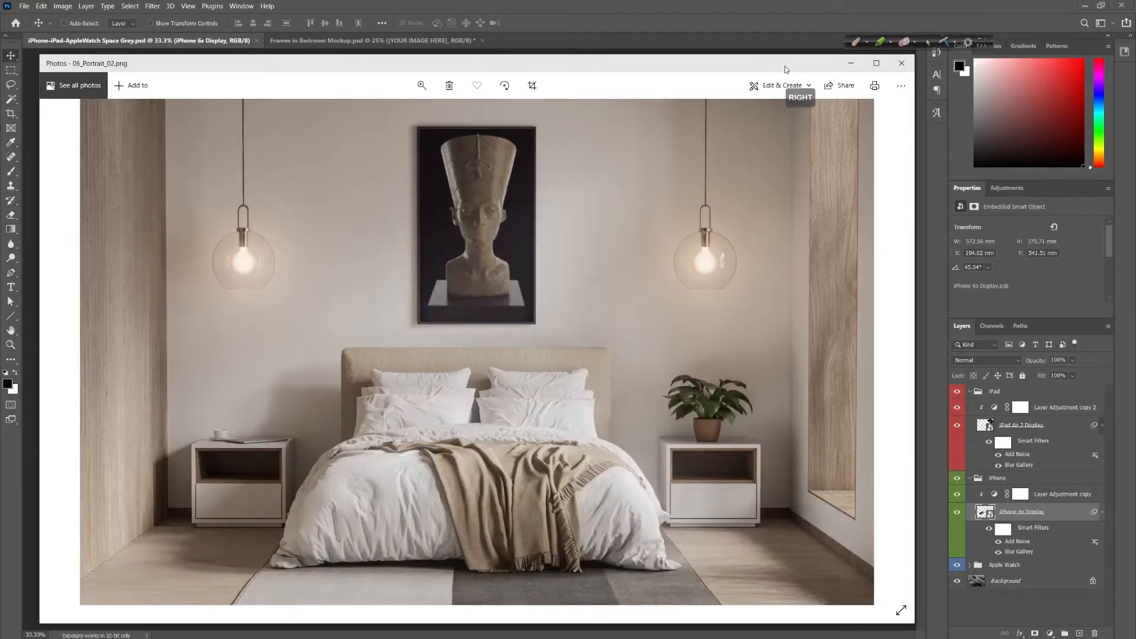
key(Right)
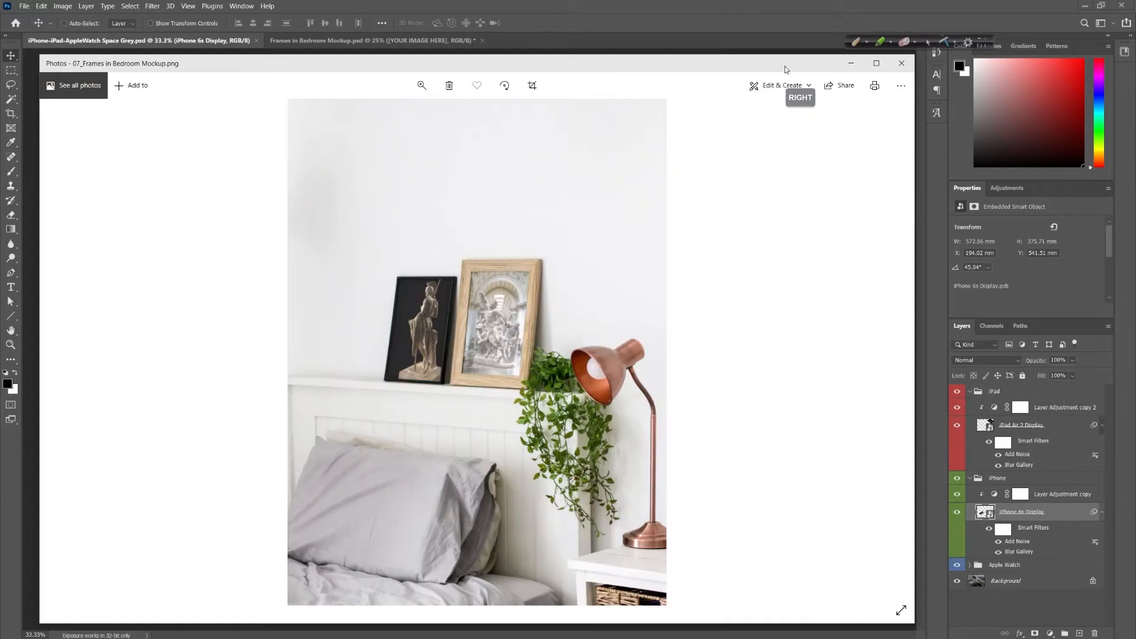
key(Right)
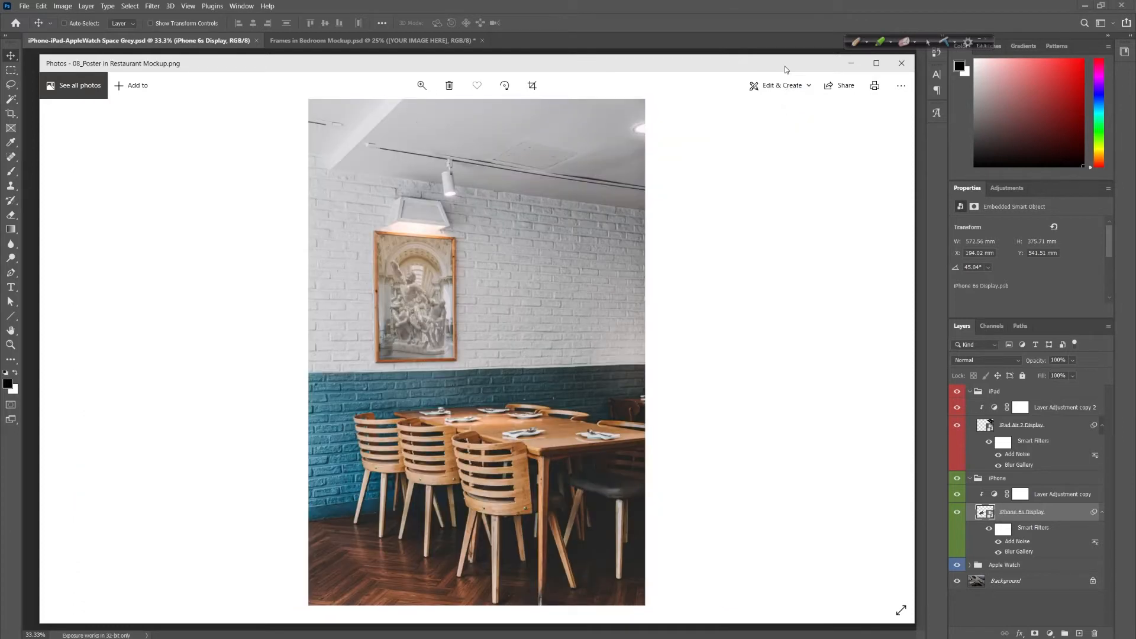
key(Right)
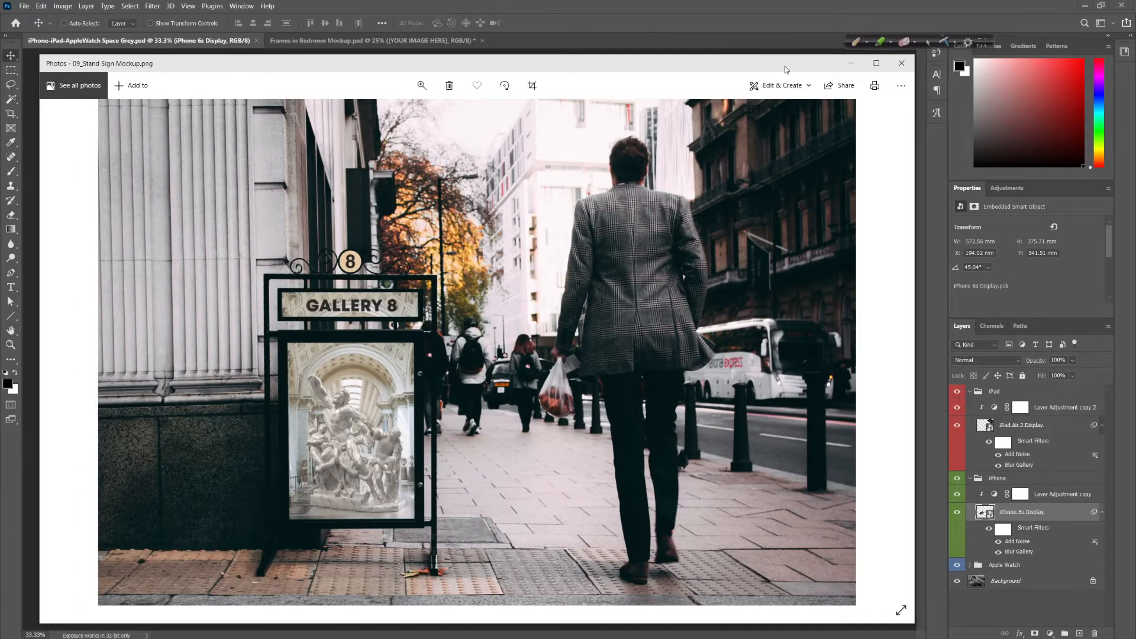
Switch to File Explorer, open the mock_up_renders folder and widen the window to view its images
key(alt+Tab)
key(Tab)
key(Tab)
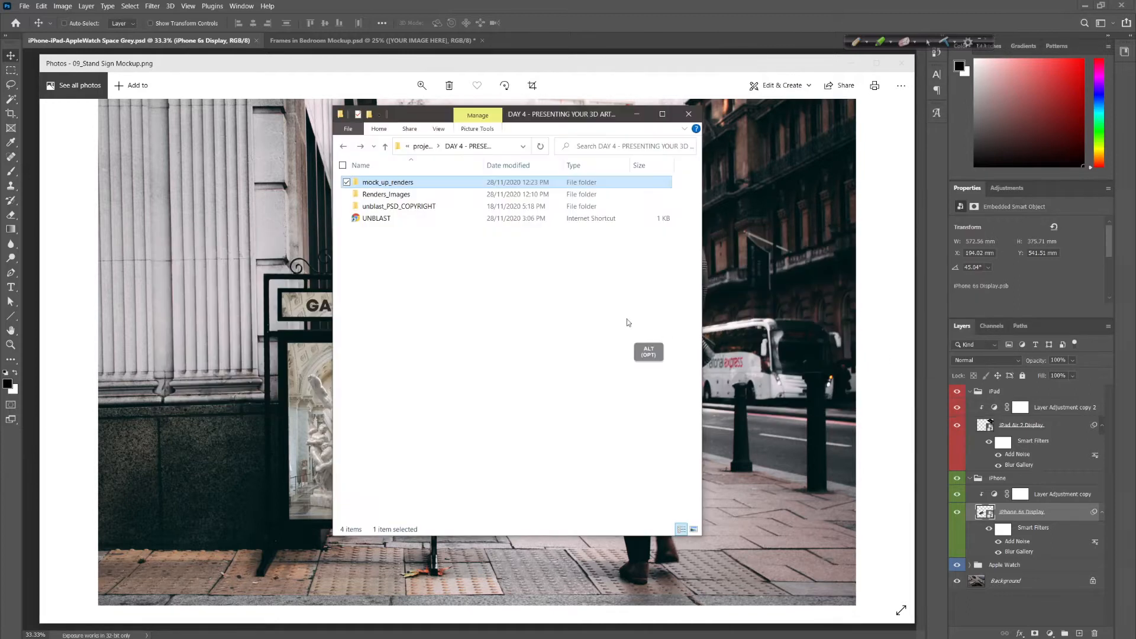
double_click(393, 183)
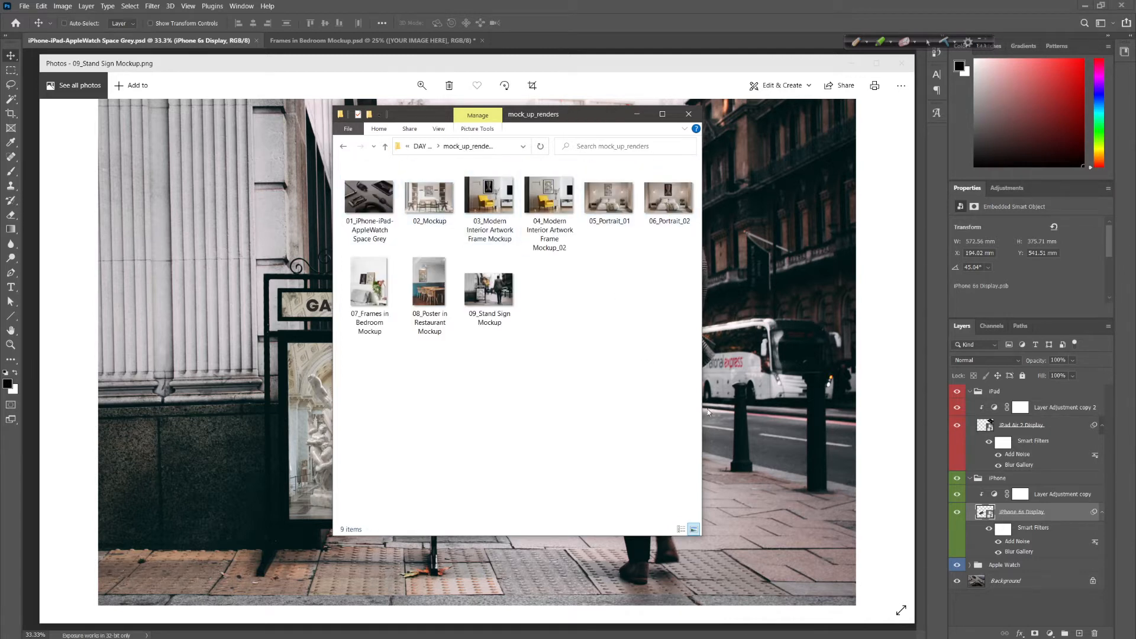
drag(703, 409, 808, 403)
drag(662, 123, 708, 120)
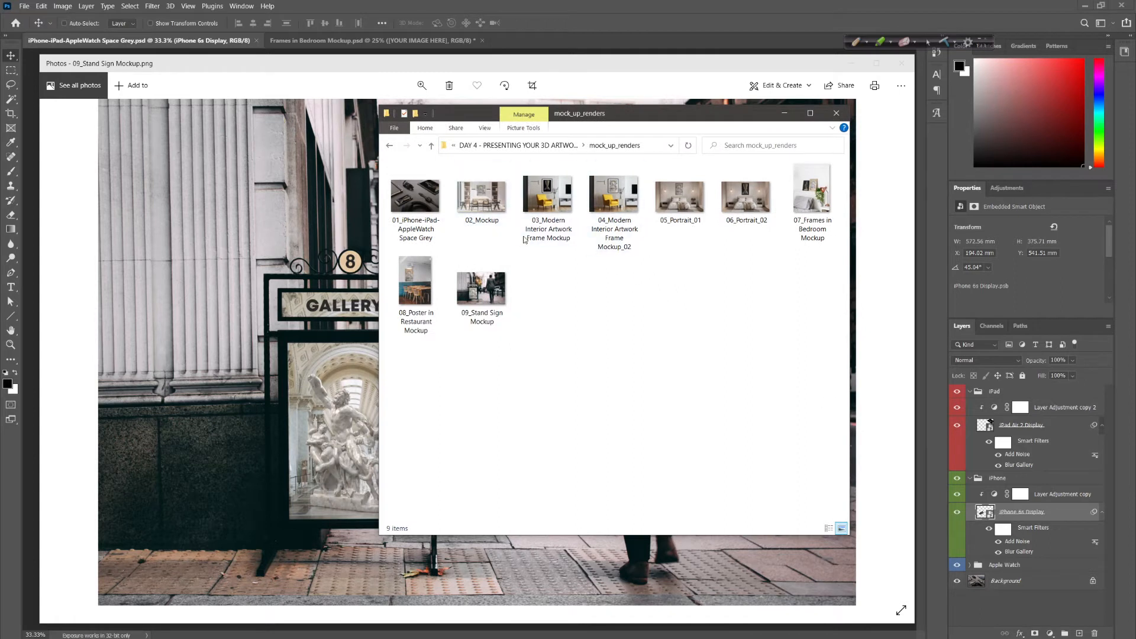
Return to the DAY 4 project folder and open Renders_Images to view the source renders
click(390, 146)
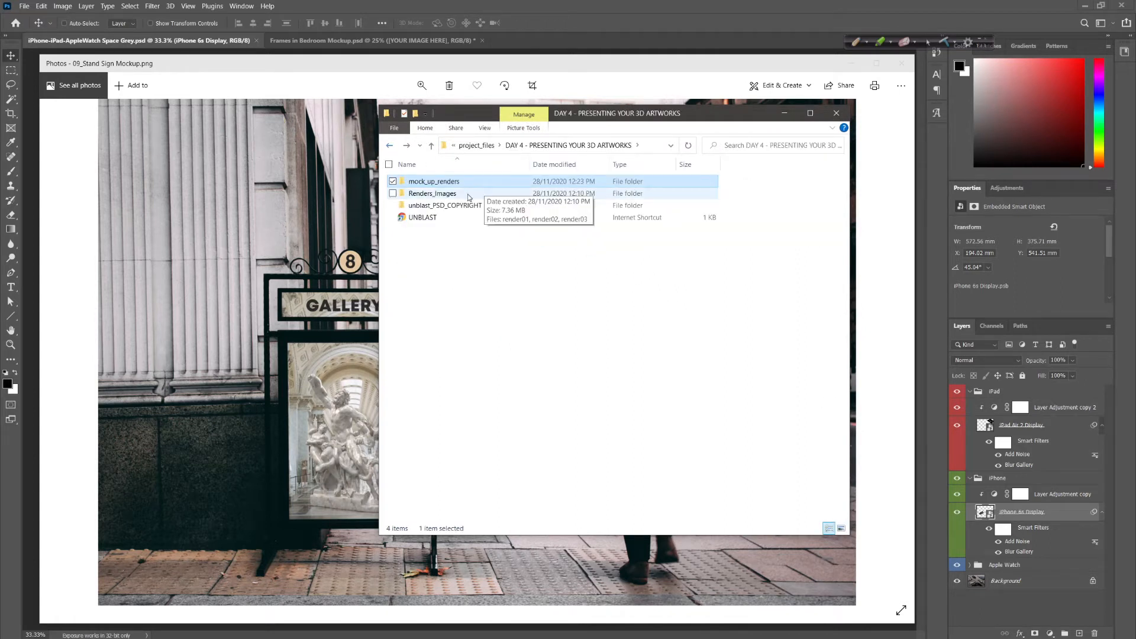
double_click(466, 194)
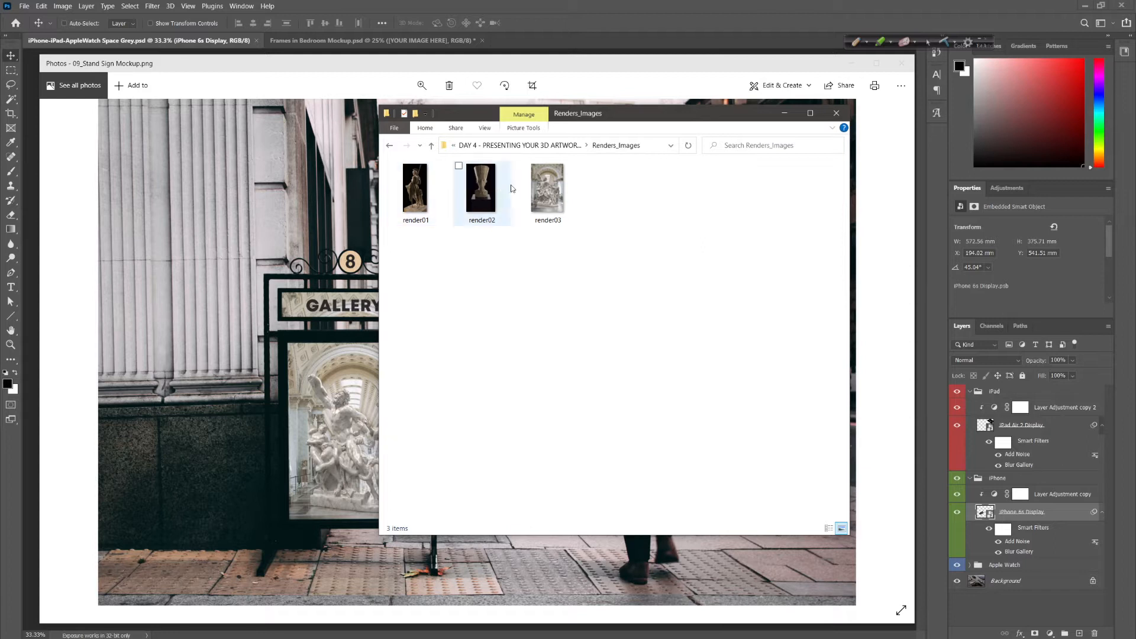
drag(606, 186, 495, 268)
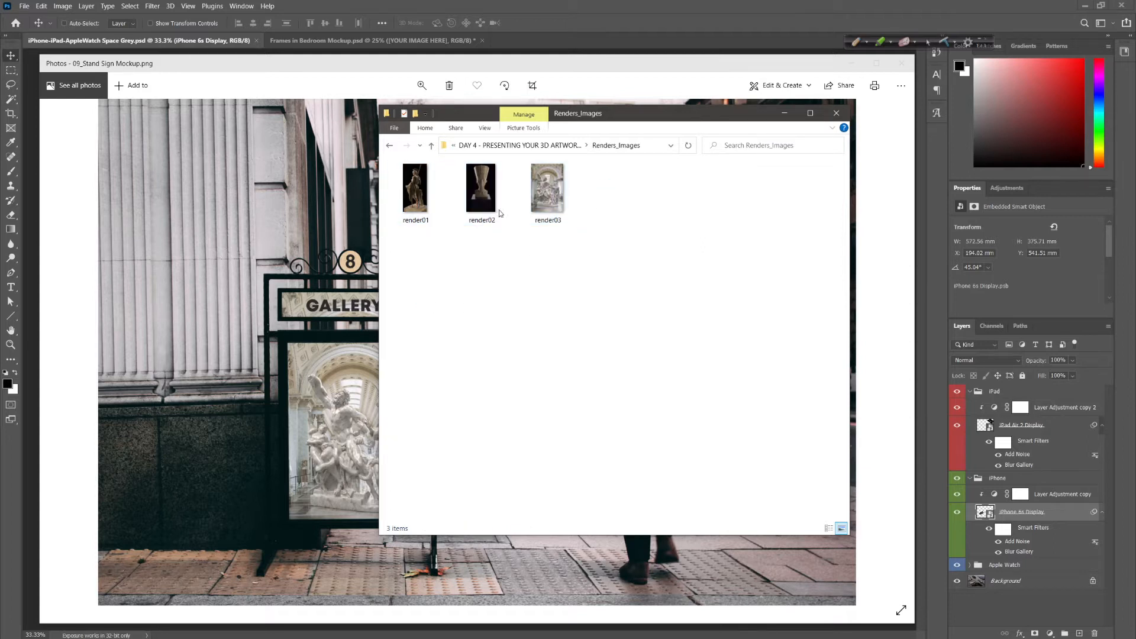
Go back to the DAY 4 project folder and open the UNBLAST internet shortcut
click(389, 146)
click(465, 254)
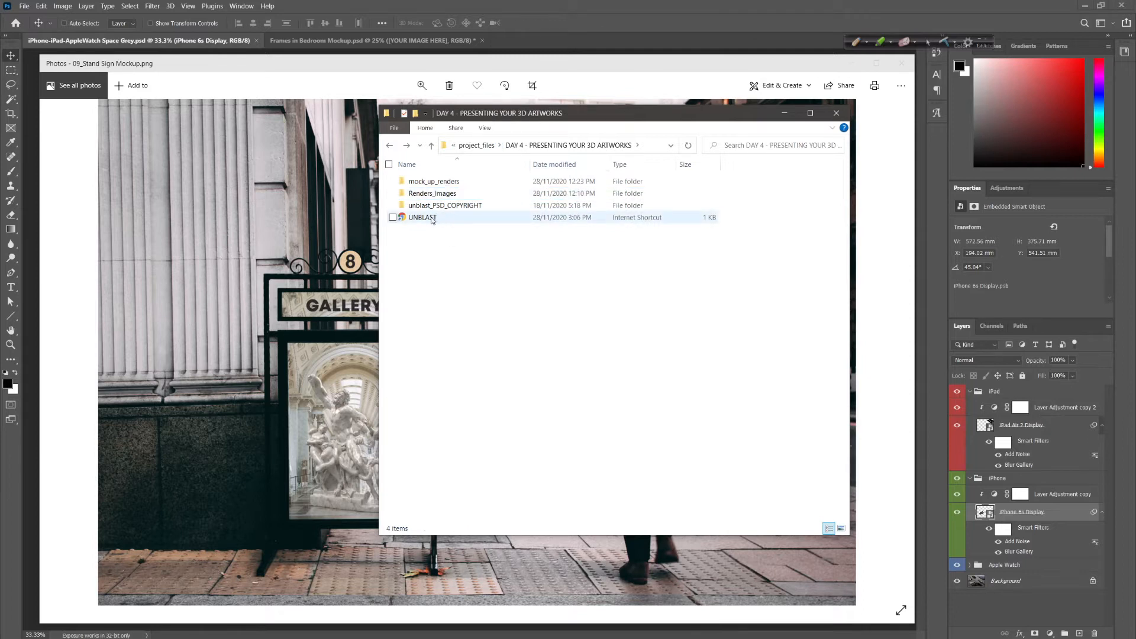
double_click(433, 219)
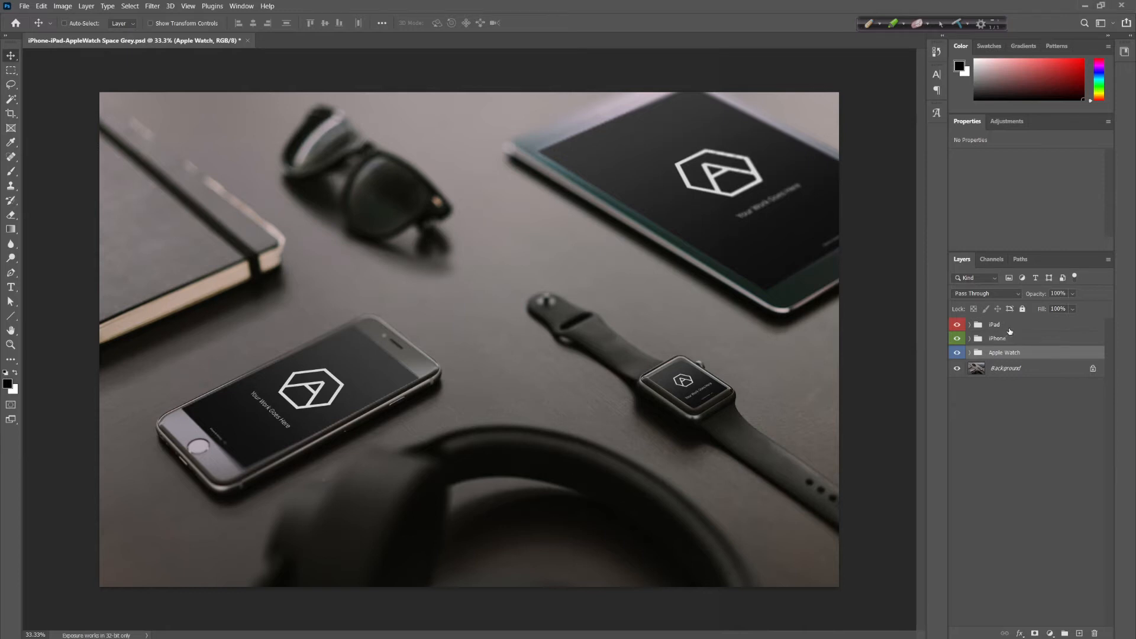
Expand the Apple Watch, iPhone and iPad layer groups and open the iPad Air 2 Display smart object
click(969, 353)
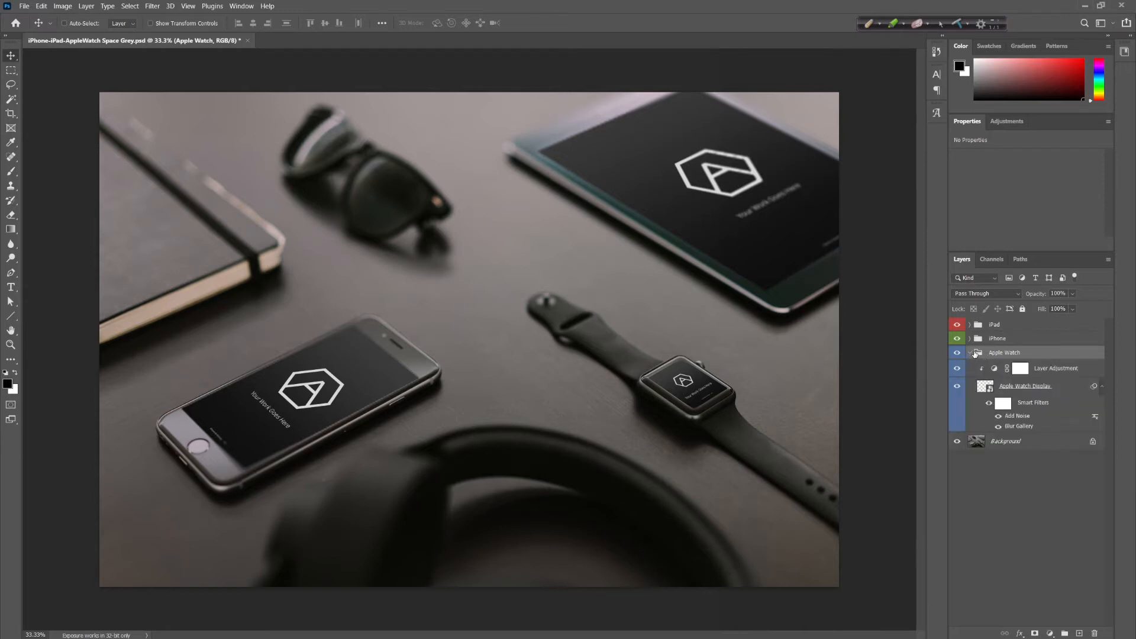
click(970, 339)
click(970, 325)
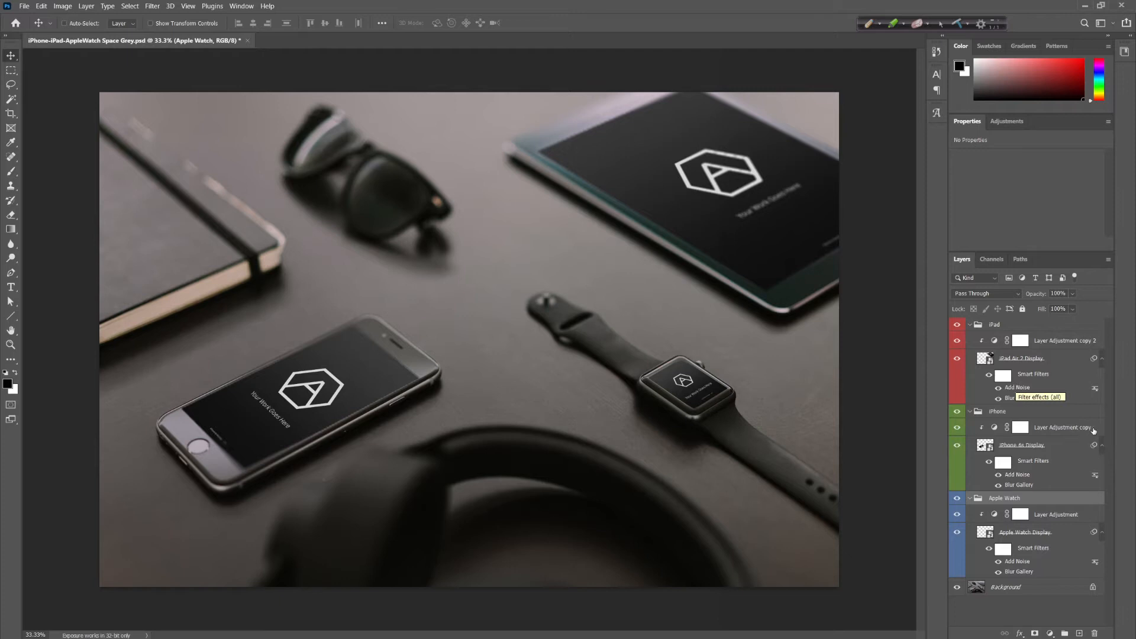
double_click(992, 361)
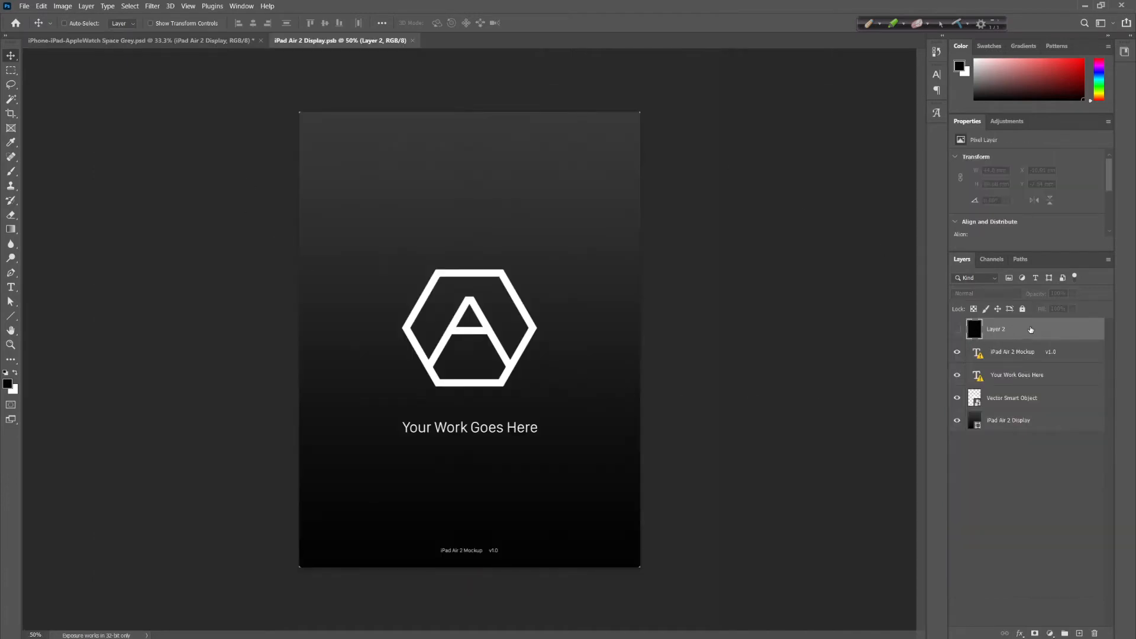
Open render01, render02 and render03 together from the Renders_Images folder
click(25, 6)
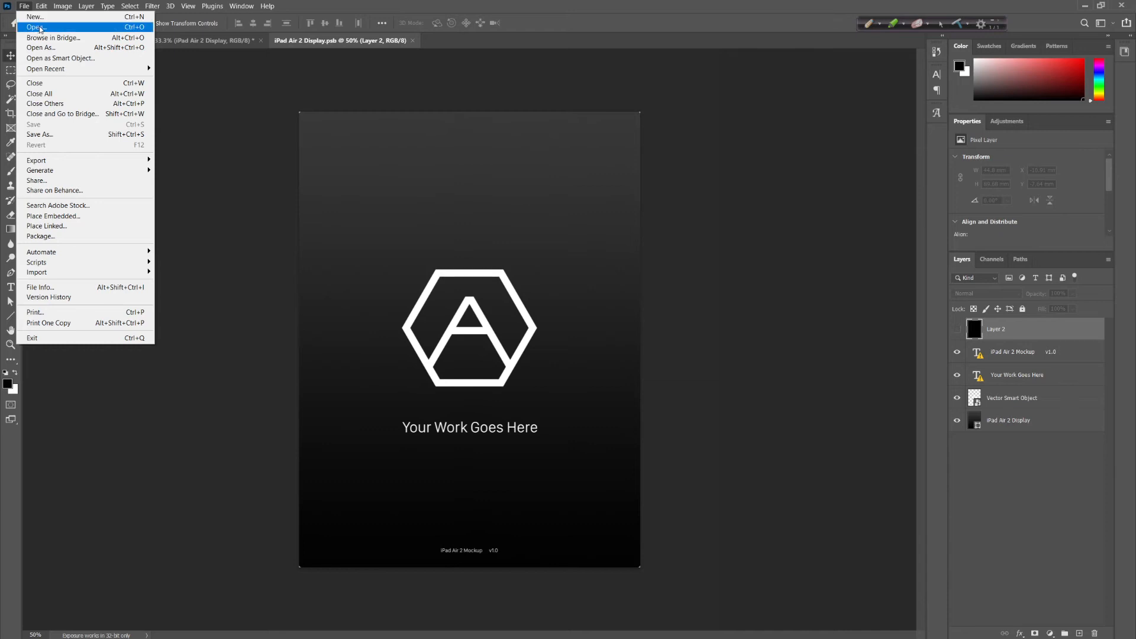
click(36, 28)
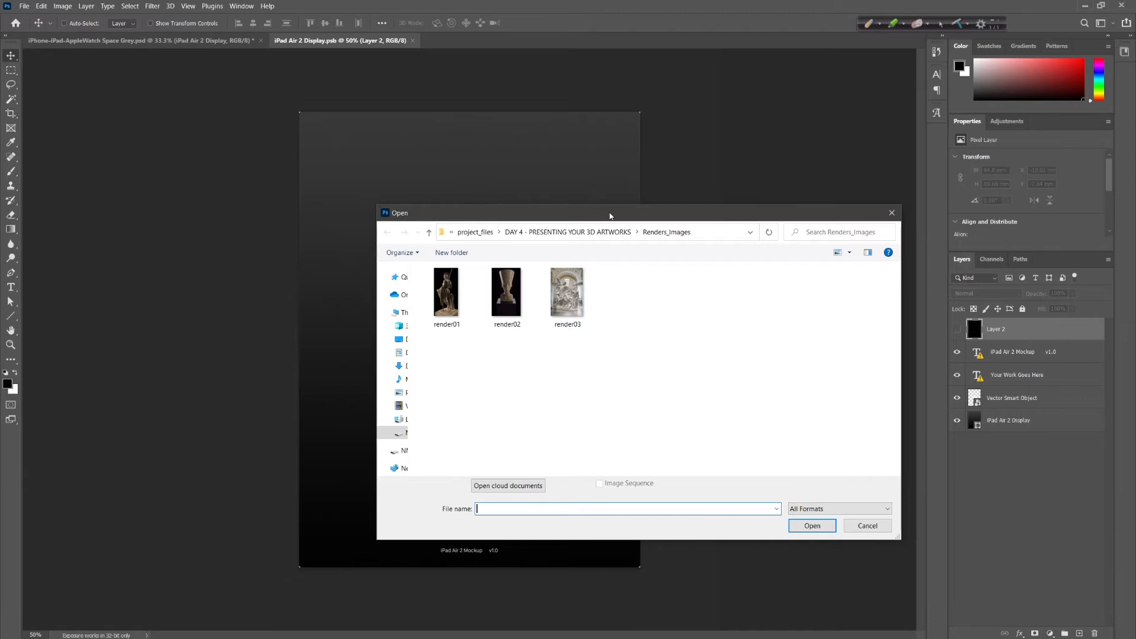
drag(624, 235, 435, 281)
click(820, 472)
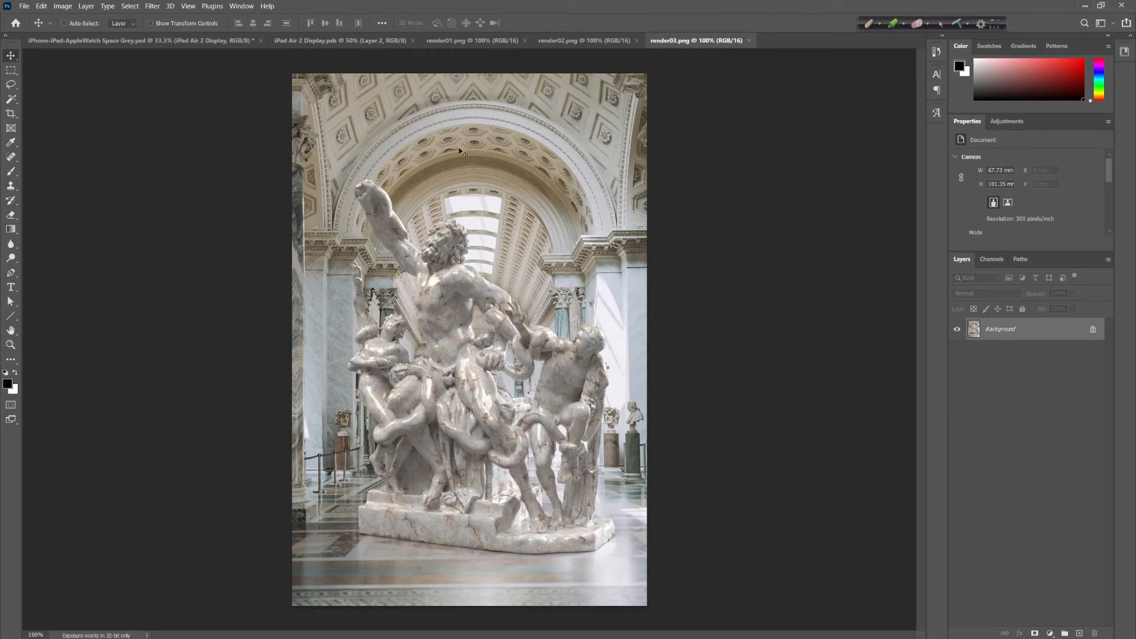
Copy the render01 statue image into the iPad Air 2 Display smart object document, over the placeholder logo
click(201, 40)
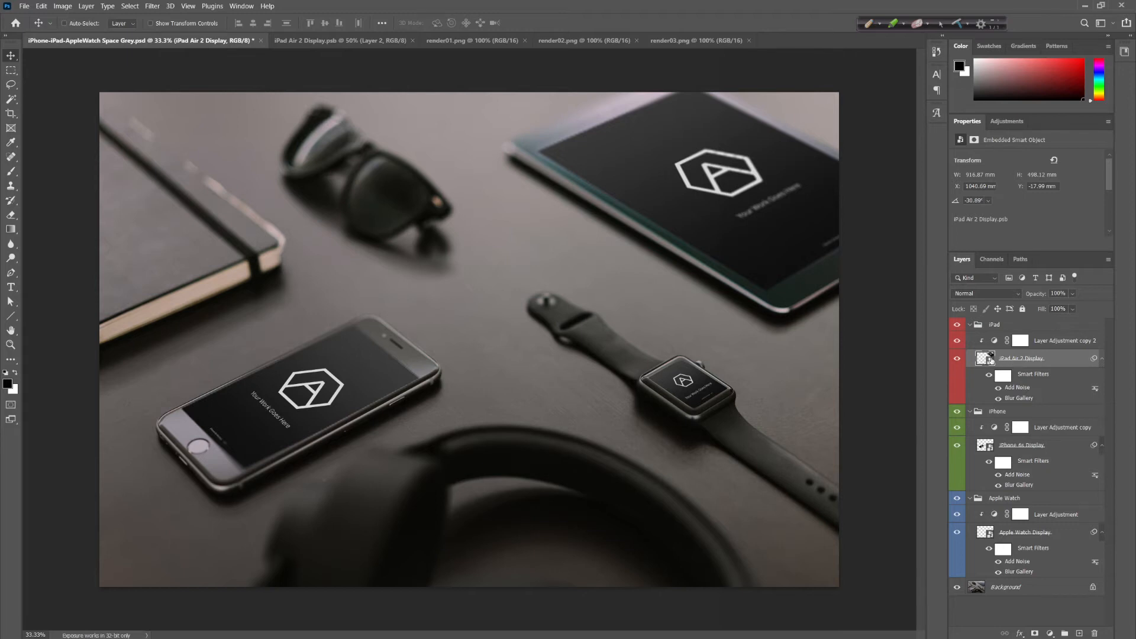
double_click(991, 360)
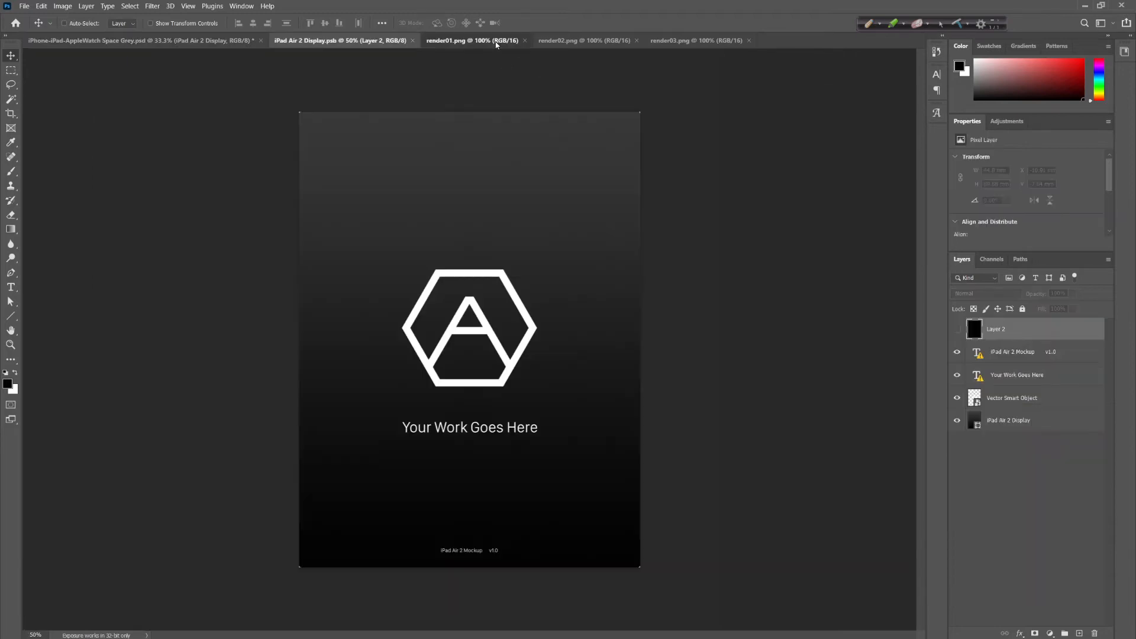
click(497, 41)
click(586, 42)
click(505, 41)
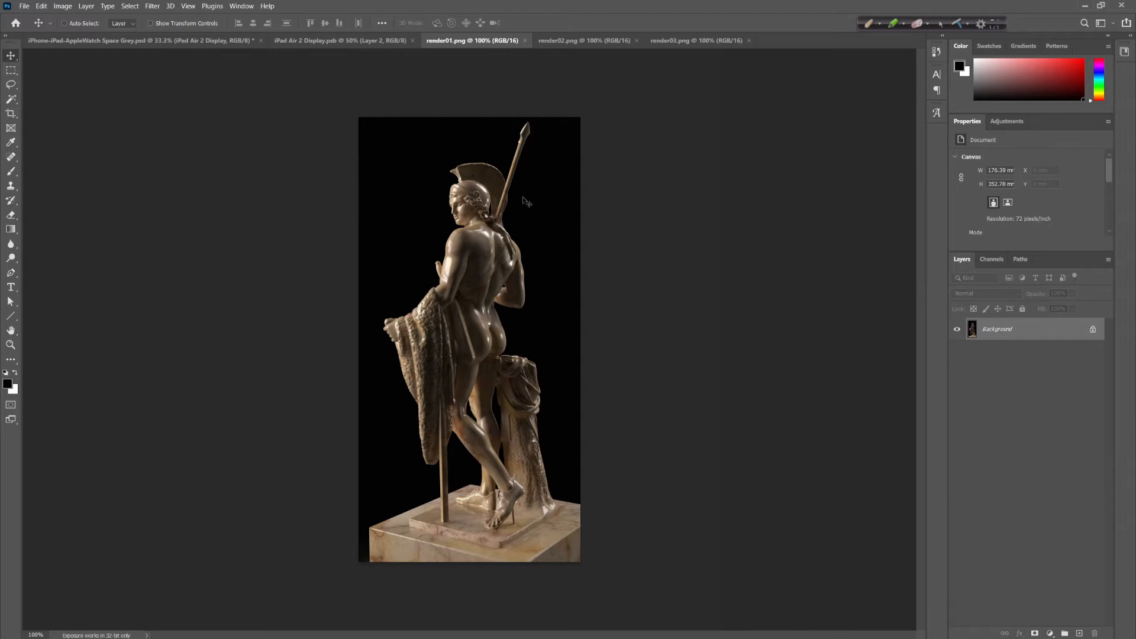
drag(518, 177, 378, 62)
drag(457, 274, 477, 303)
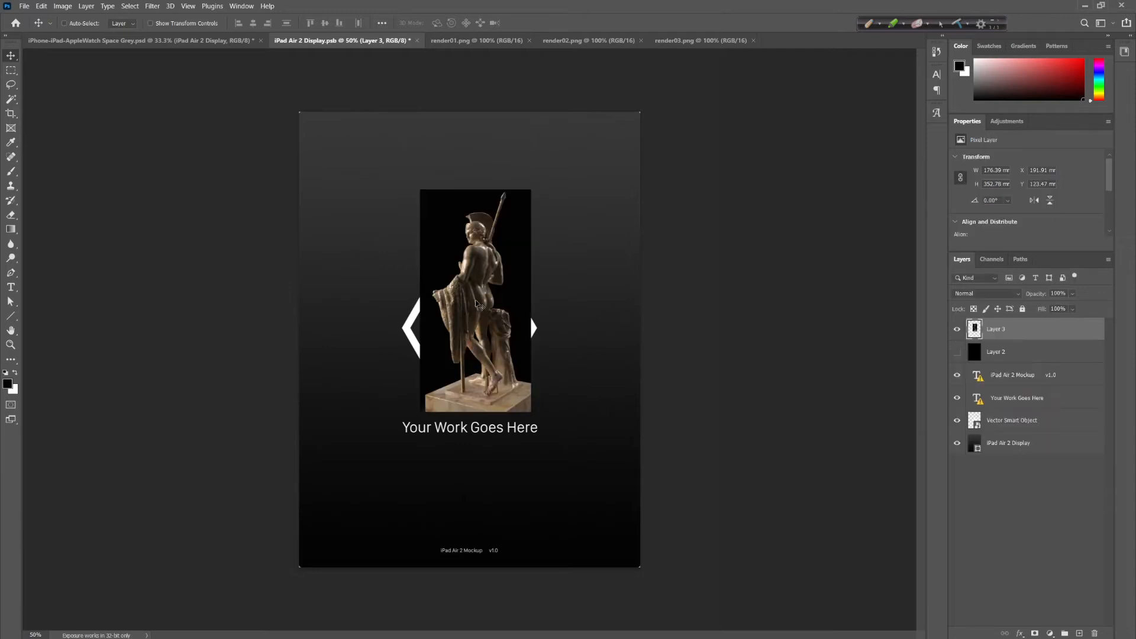
Scale the statue layer proportionally to about 224% so it fills the canvas height, and centre it horizontally
key(ctrl+t)
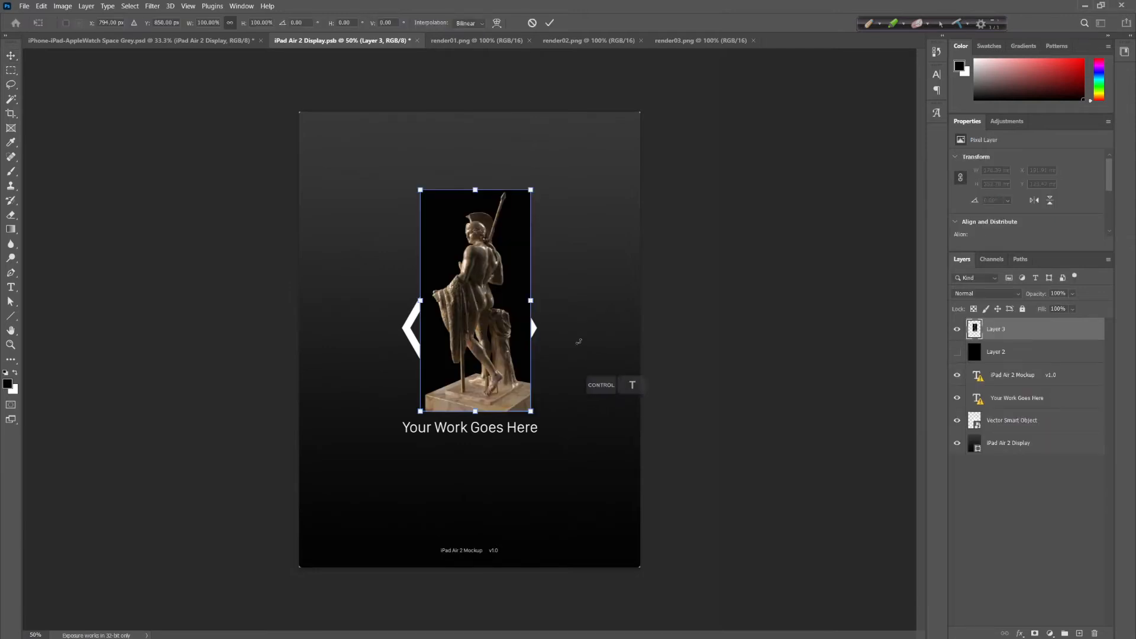
drag(434, 230, 310, 150)
drag(407, 330, 669, 504)
drag(315, 152, 431, 148)
drag(412, 106, 397, 75)
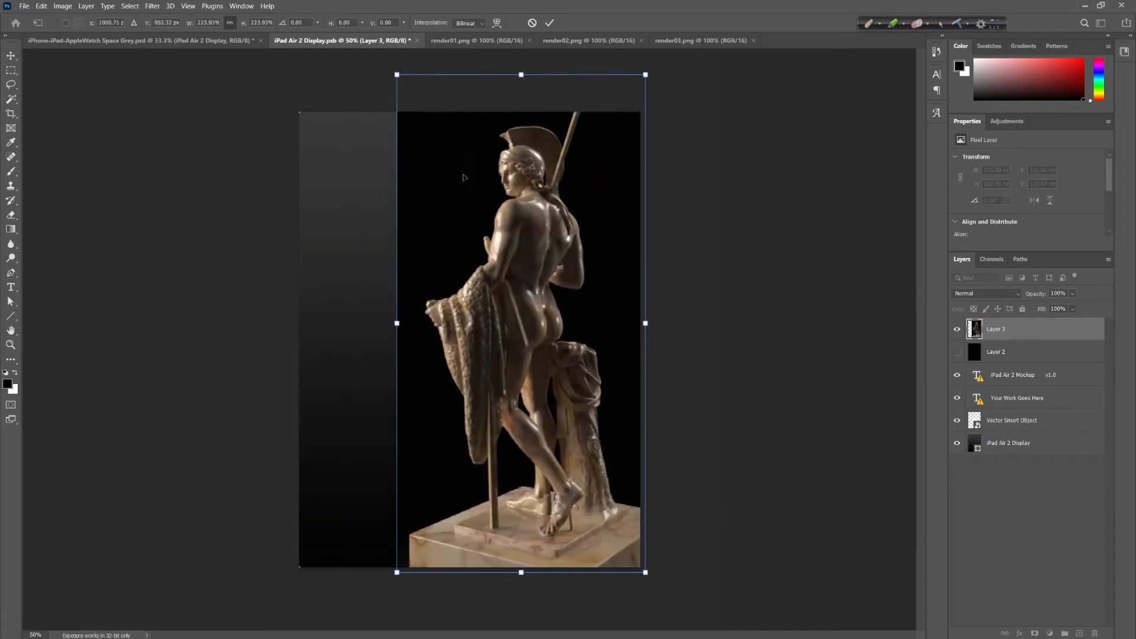
drag(463, 177, 413, 175)
key(Return)
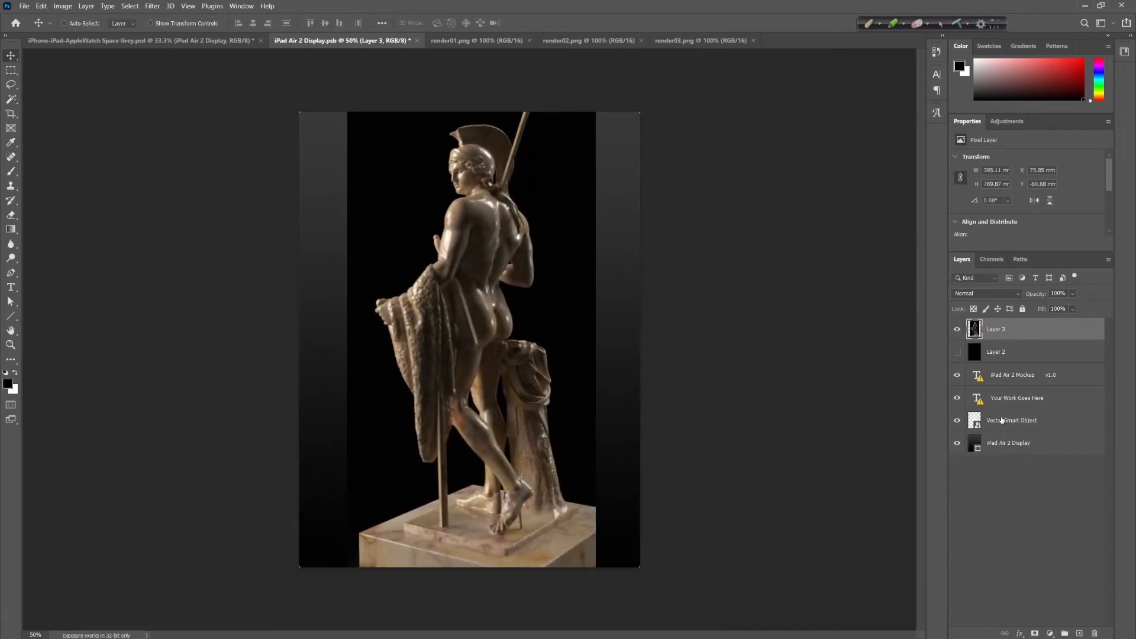
Make the hidden black Layer 2 visible behind the statue
click(996, 352)
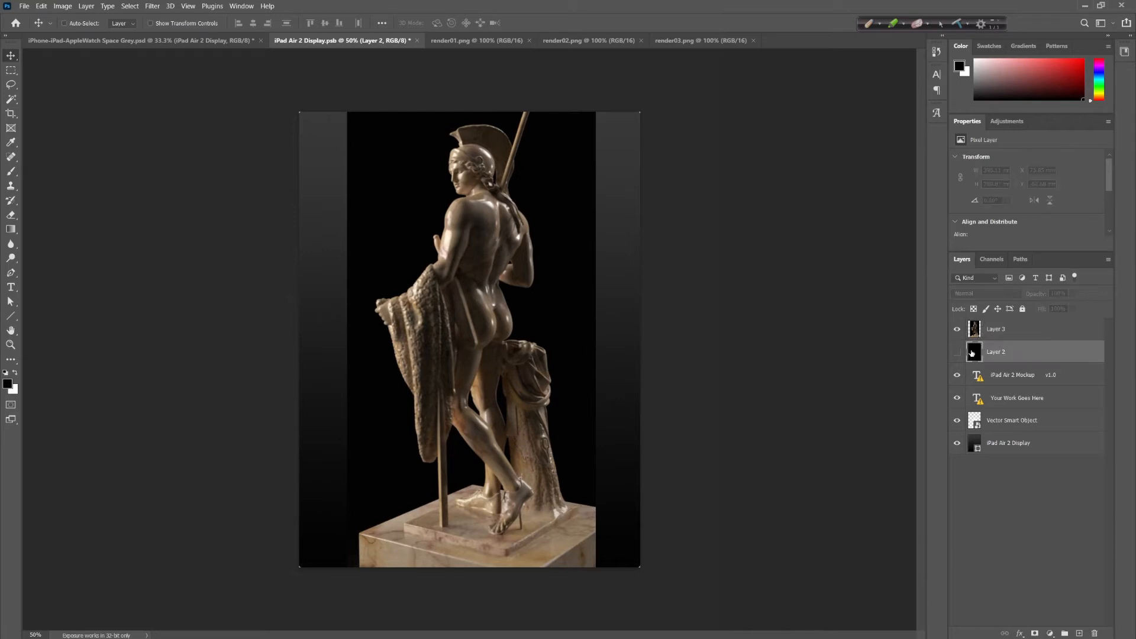
click(959, 353)
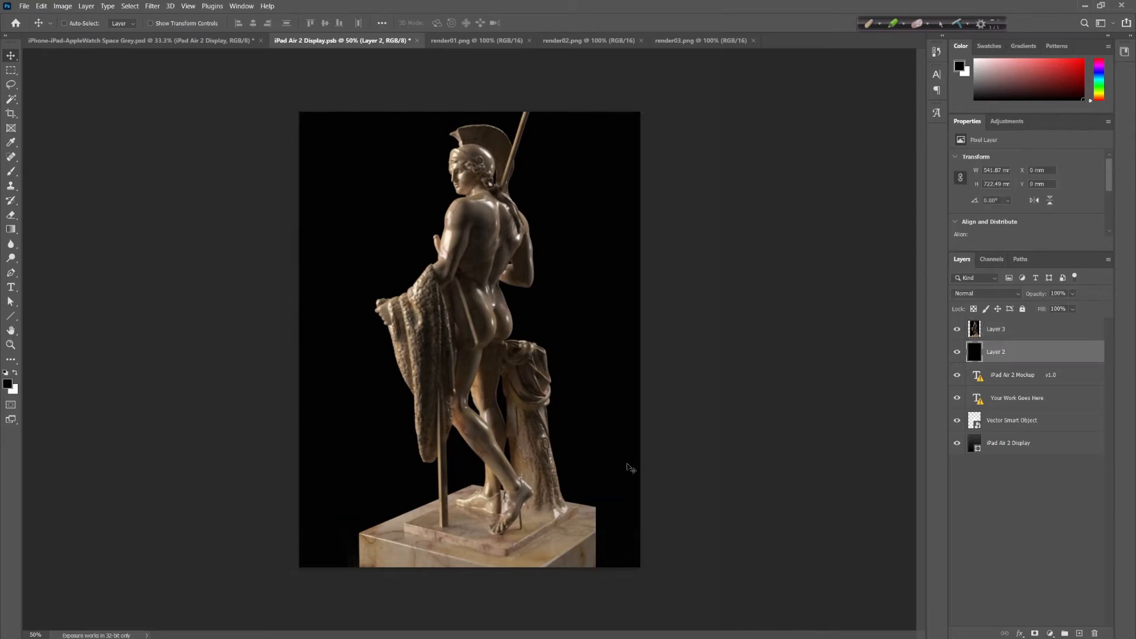
Move the statue layer to the canvas's right edge, save the smart object and return to the device mockup document
click(999, 333)
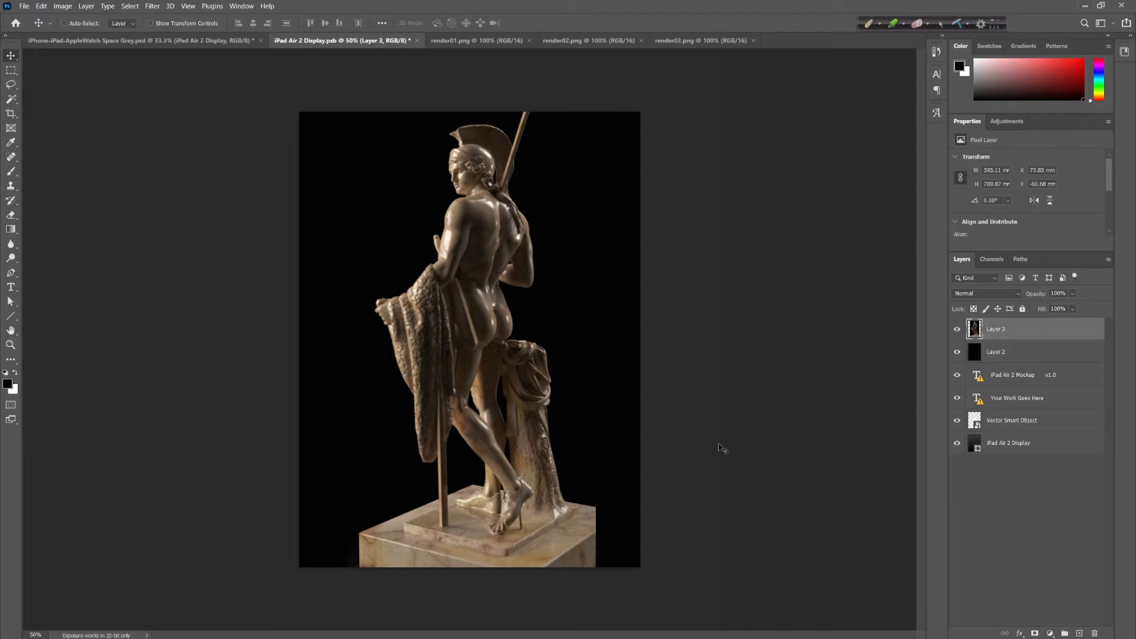
drag(504, 510, 549, 508)
key(ctrl+s)
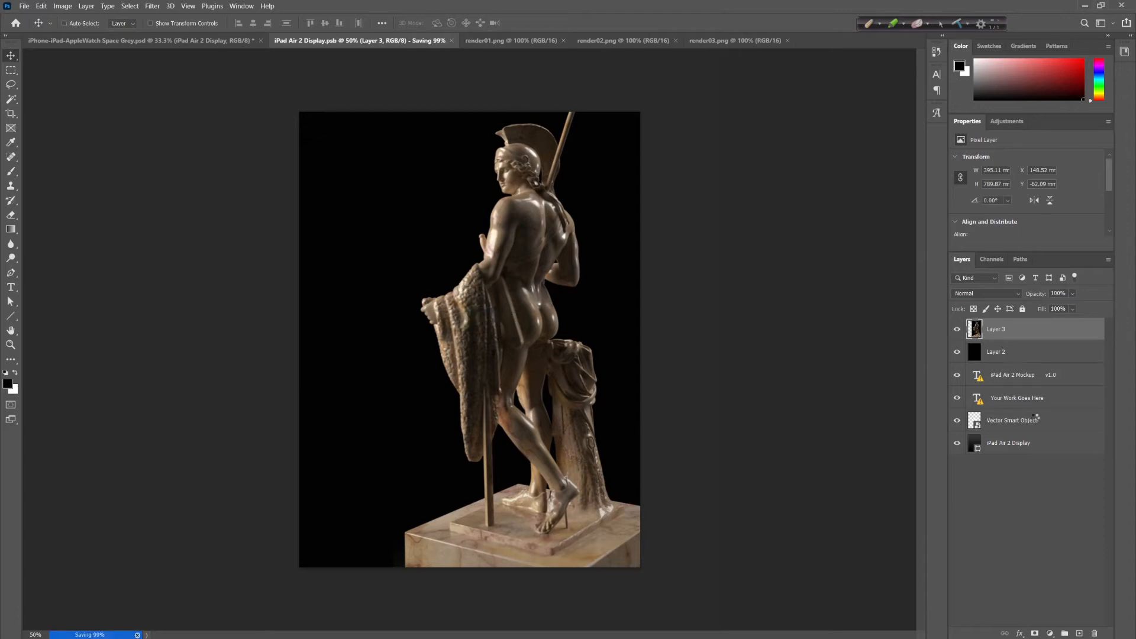
click(238, 41)
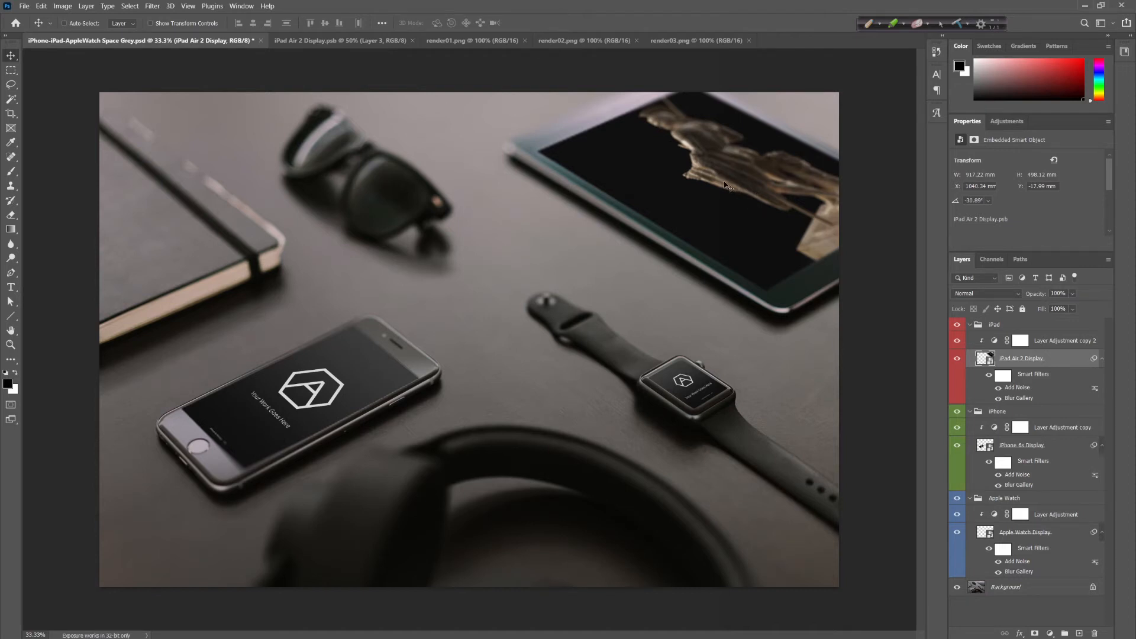
Shift the statue layer in the iPad Air 2 Display document left to about X 73 mm, save it and return to the device mockup
click(340, 40)
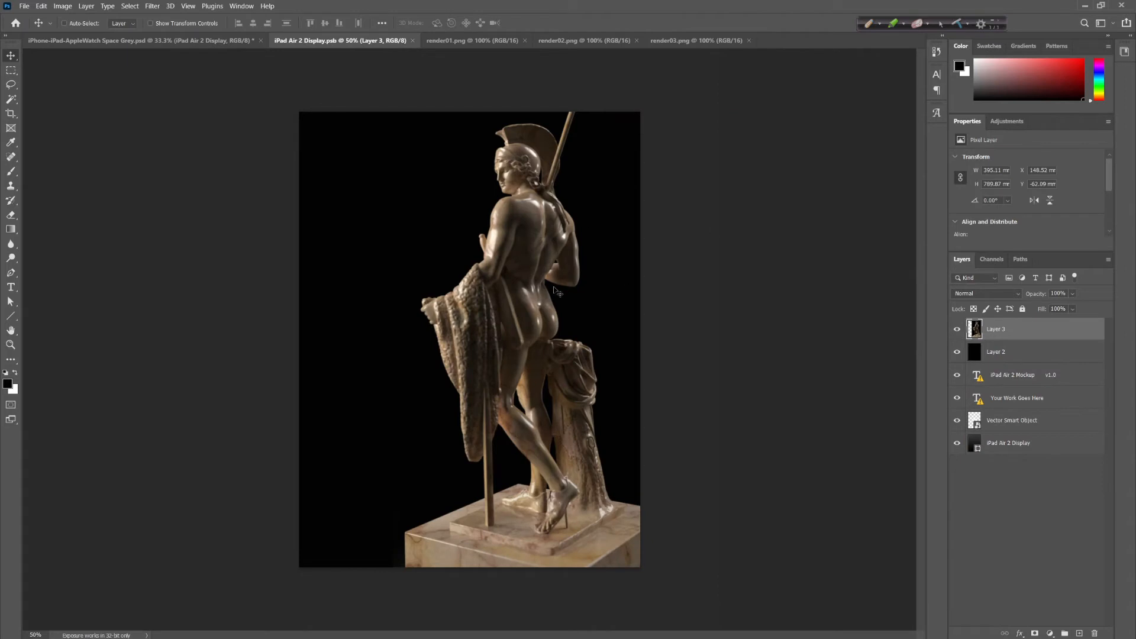
drag(535, 344, 486, 349)
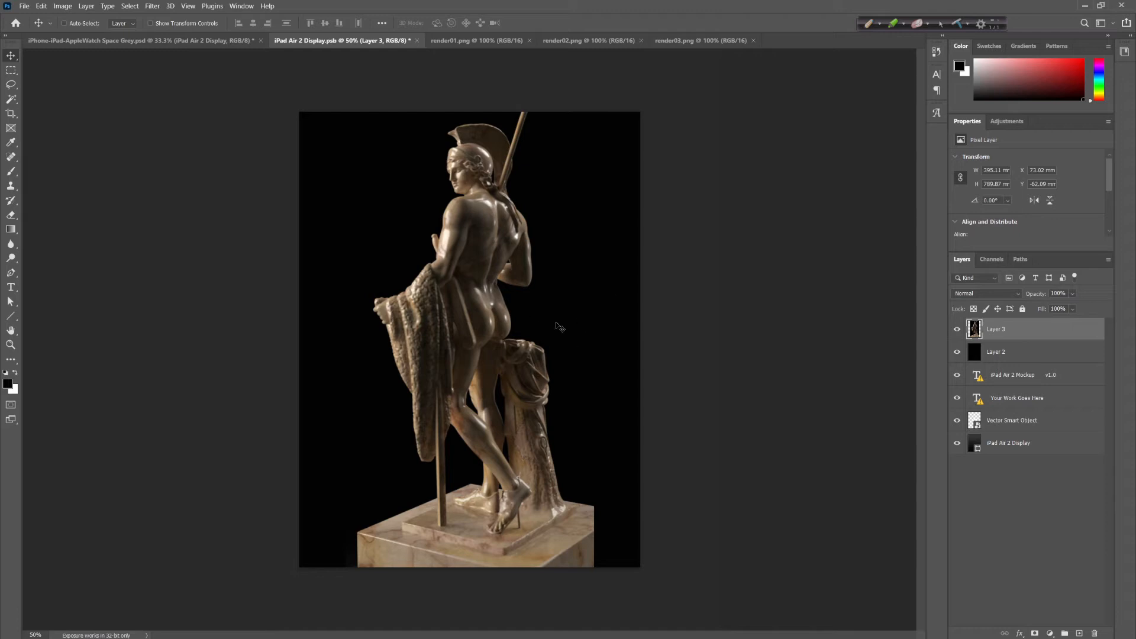
key(ctrl+s)
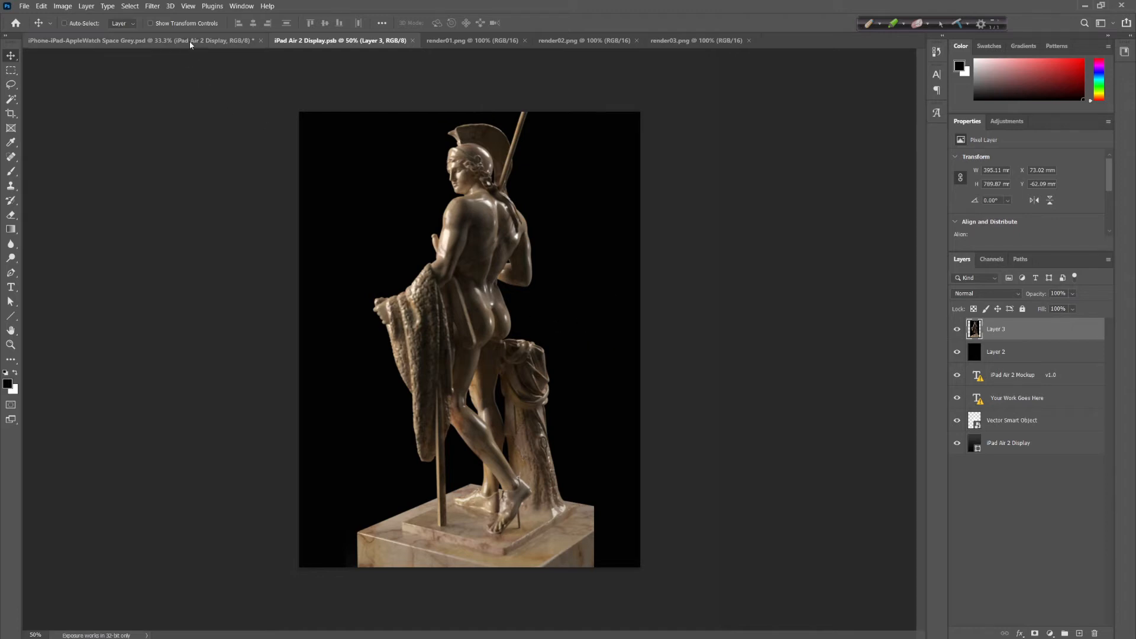
click(237, 42)
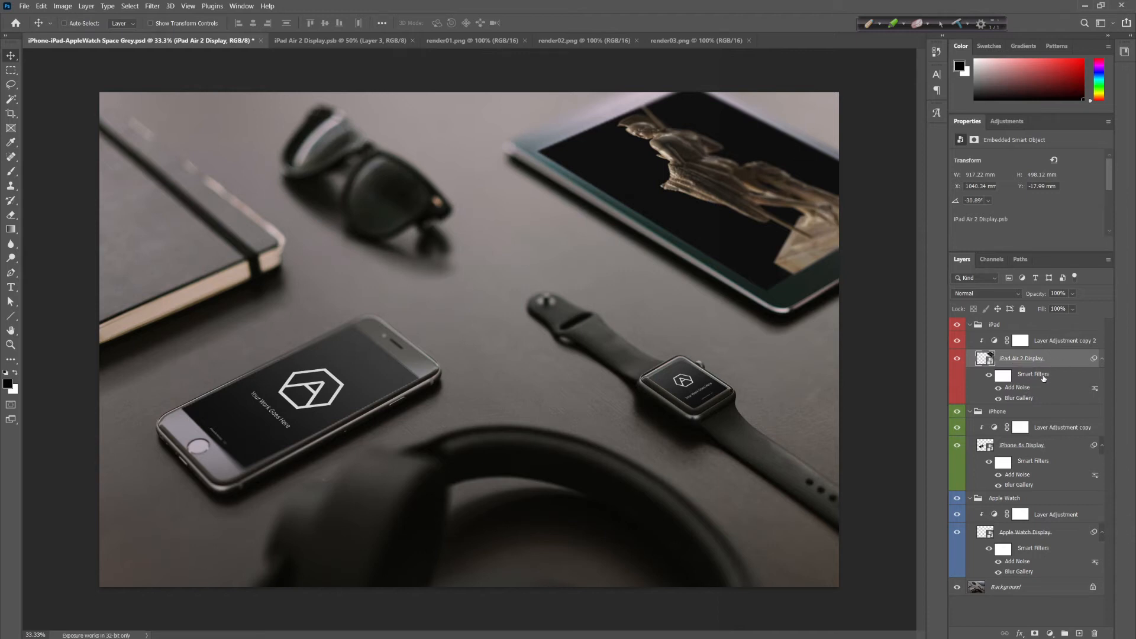
Edit the iPad display's Blur Gallery filter, moving one Field Blur pin beside the statue's head and another along the tablet's upper edge
double_click(1018, 399)
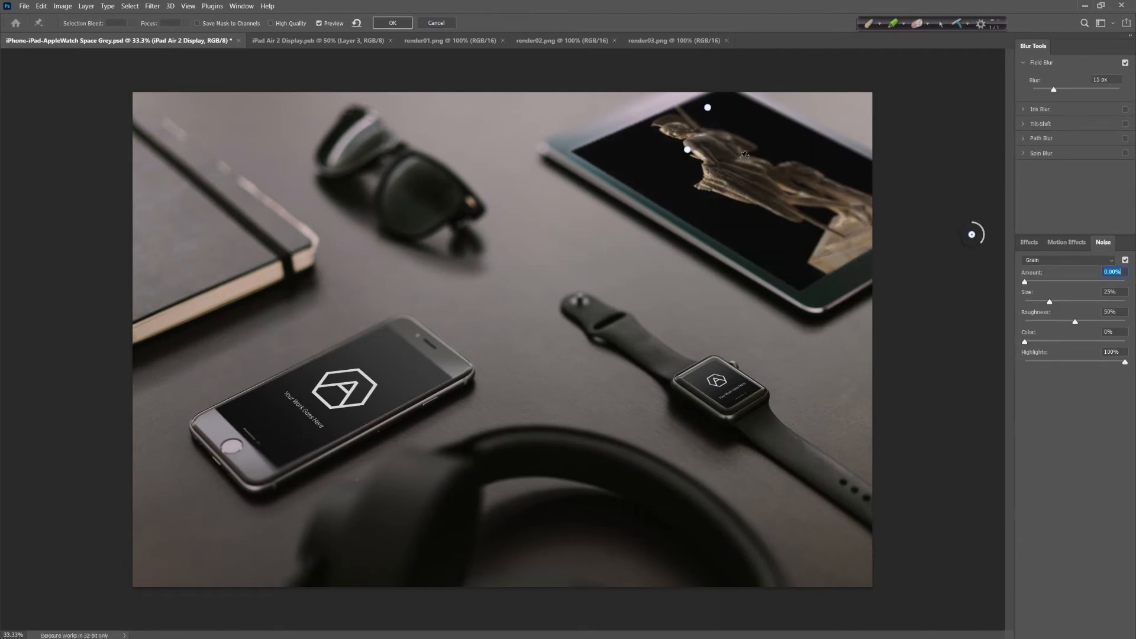
mouse_move(689, 150)
mouse_down()
mouse_move(700, 152)
mouse_move(691, 137)
mouse_move(674, 137)
mouse_up()
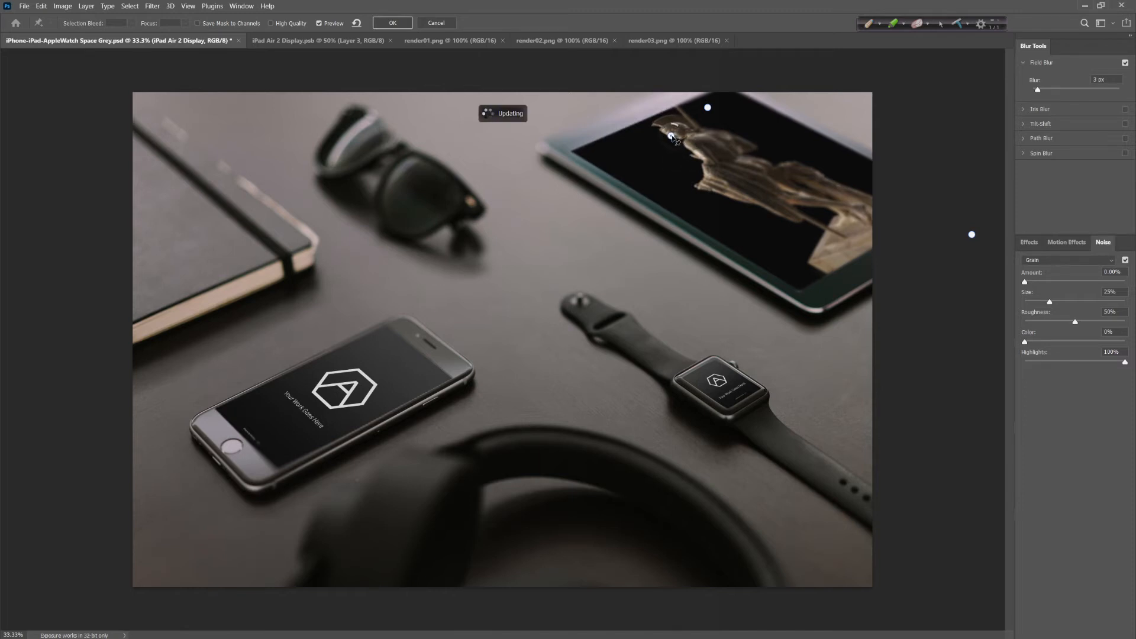
mouse_move(681, 130)
mouse_down()
mouse_move(696, 153)
mouse_move(681, 134)
mouse_move(672, 152)
mouse_move(687, 145)
mouse_move(681, 130)
mouse_up()
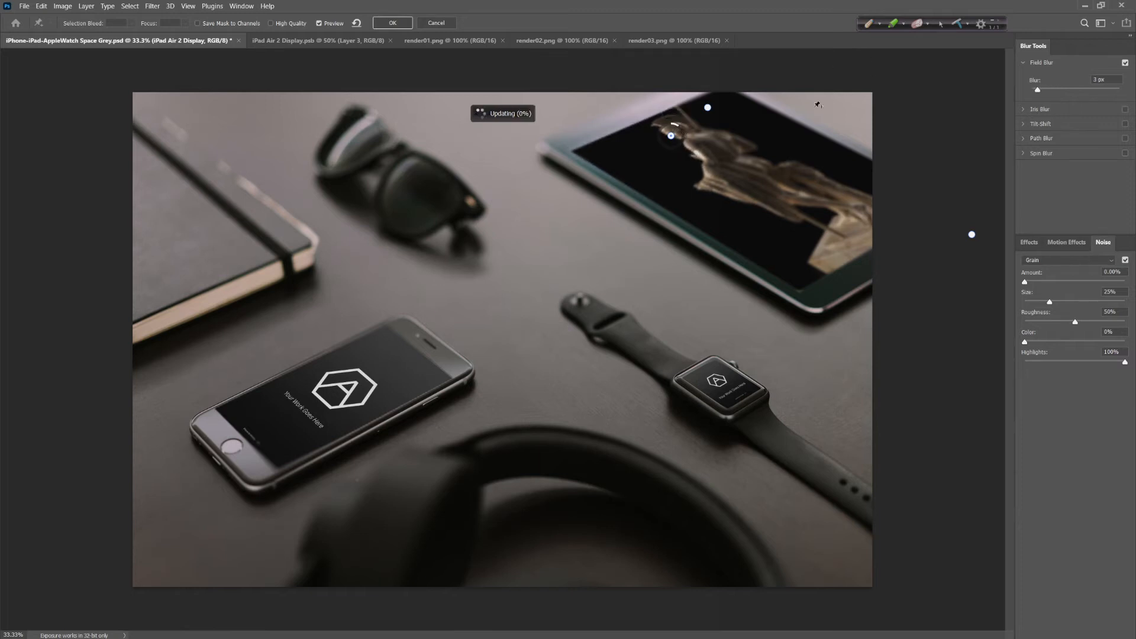
drag(708, 107, 741, 106)
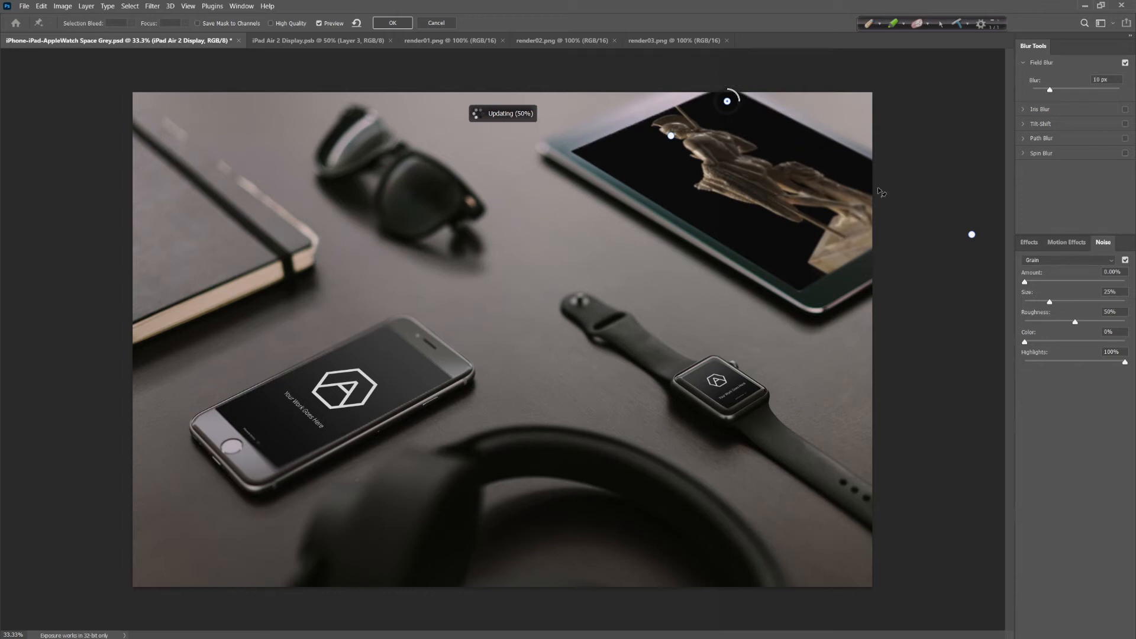
click(394, 23)
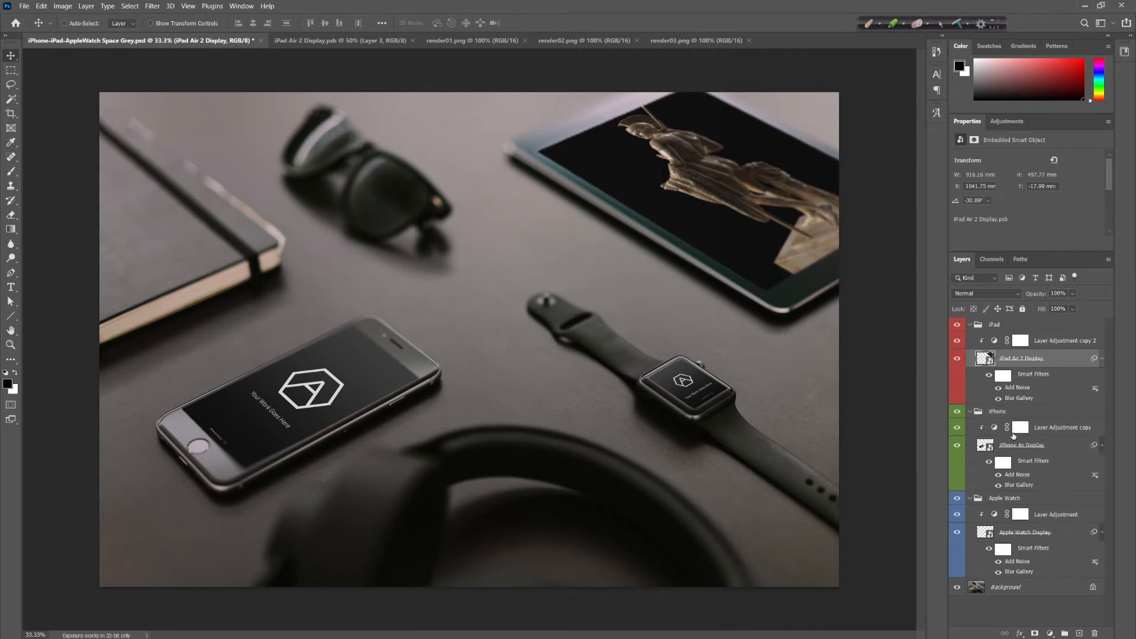
Open the iPhone 6s Display smart object and copy the render02 bust image into it, above the placeholder logo
click(989, 448)
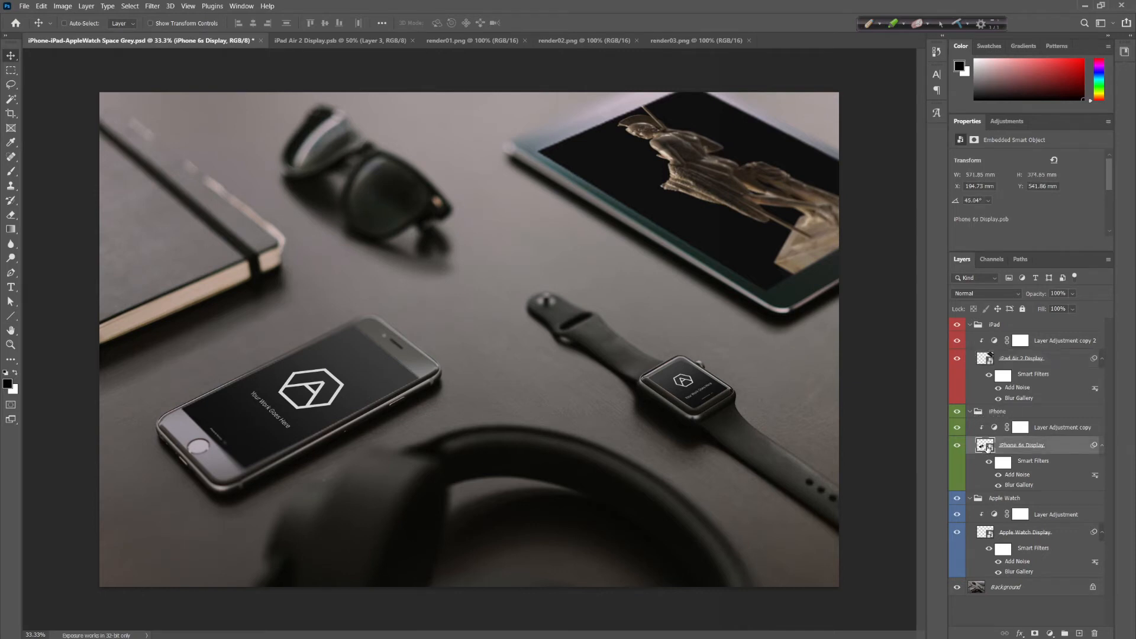
double_click(987, 446)
click(545, 41)
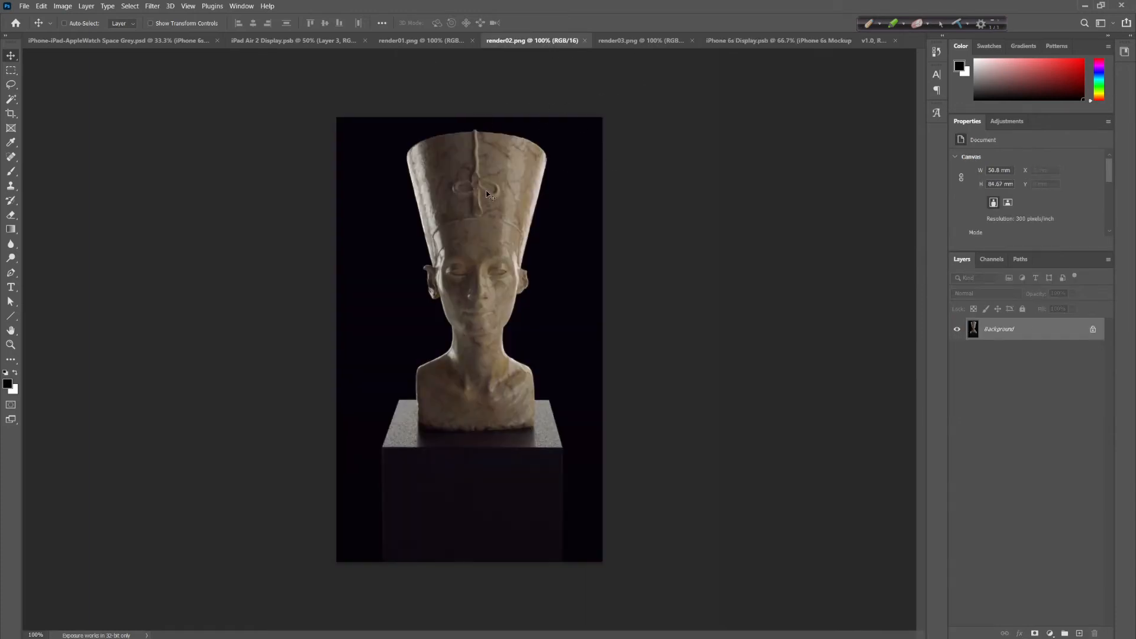
click(836, 41)
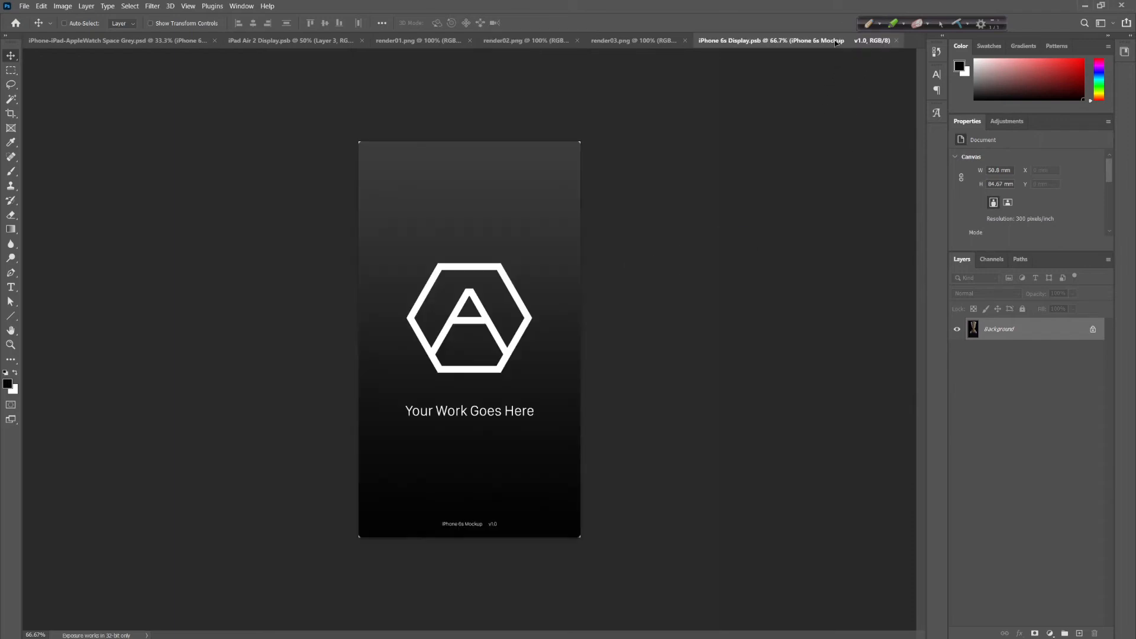
drag(472, 274, 479, 311)
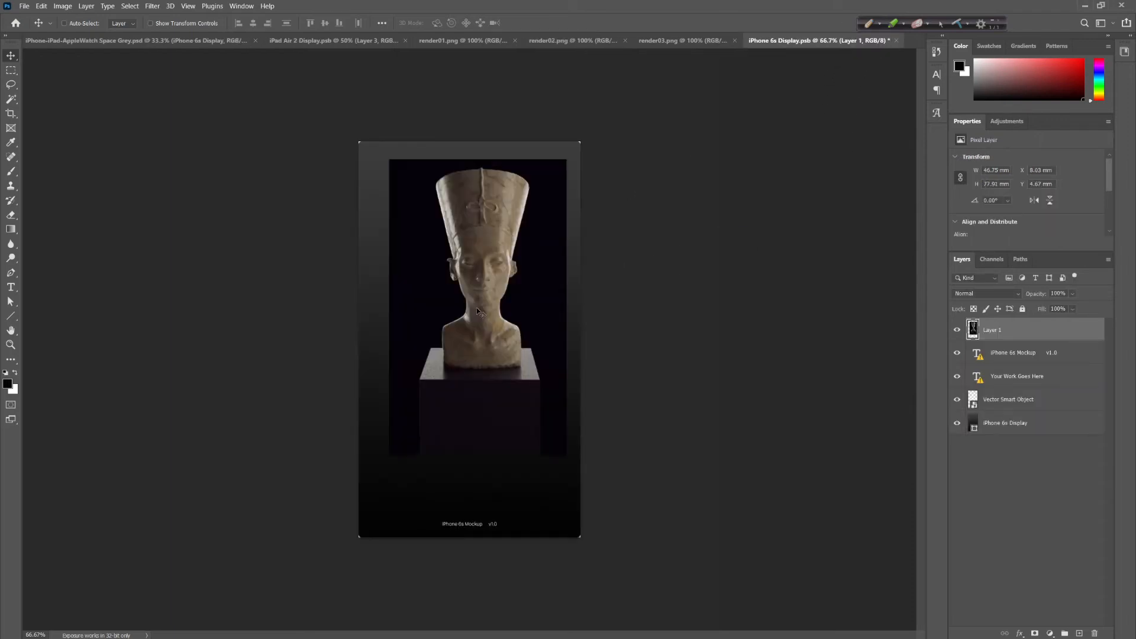
Scale the bust layer proportionally to about 116 mm high so it covers the canvas, save the smart object and return to the device mockup
key(ctrl+t)
drag(449, 228, 416, 208)
drag(533, 434, 620, 580)
drag(583, 537, 554, 520)
key(Return)
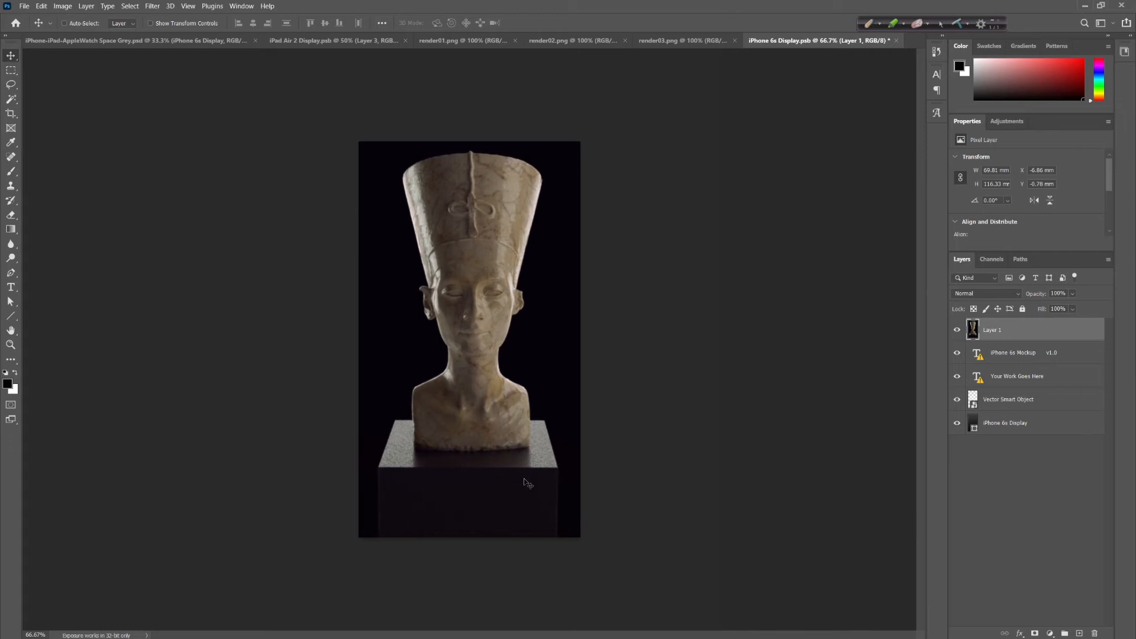
key(ctrl+s)
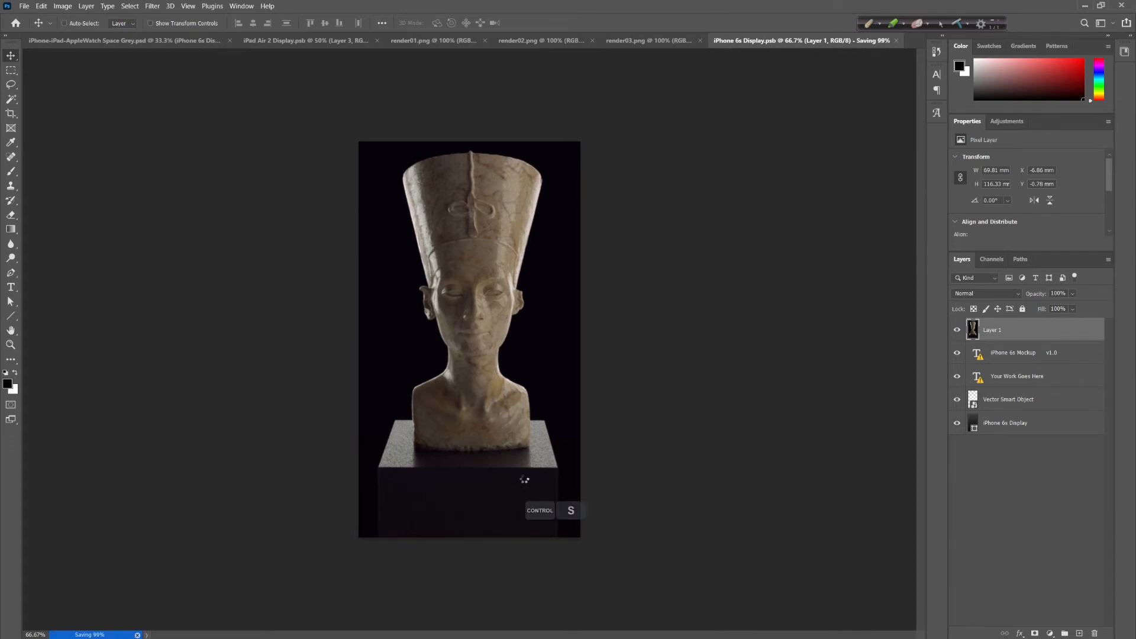
click(155, 41)
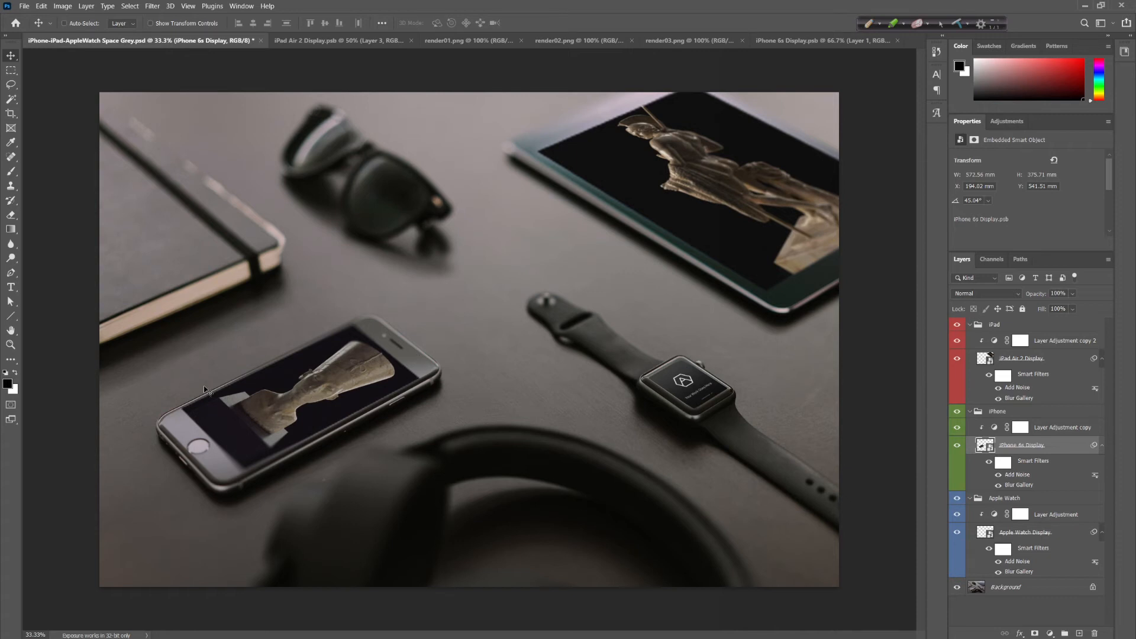
Enlarge the bust in the iPhone 6s Display document to about 132 mm high, recentre it, save and return to the device mockup
click(802, 40)
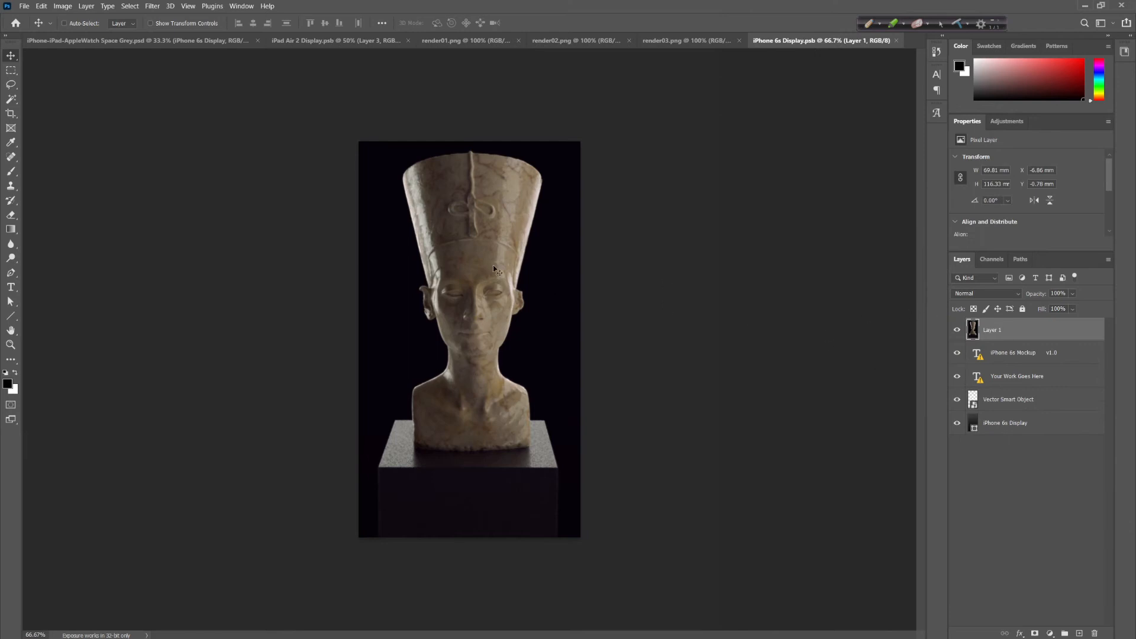
key(ctrl+t)
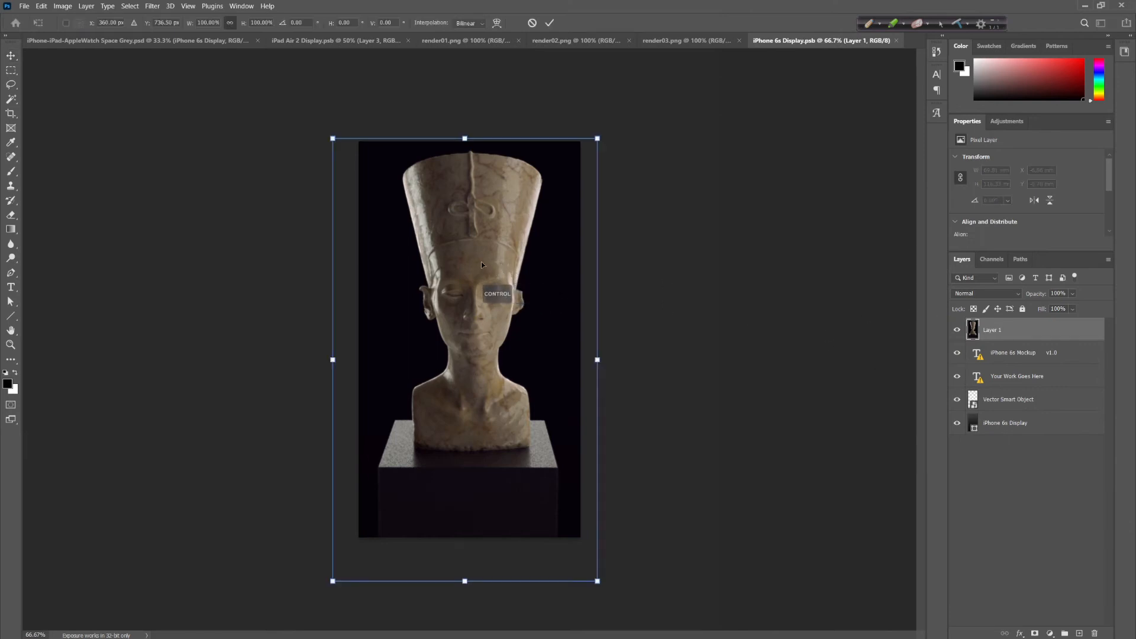
drag(332, 581, 298, 631)
drag(471, 447, 501, 432)
key(Return)
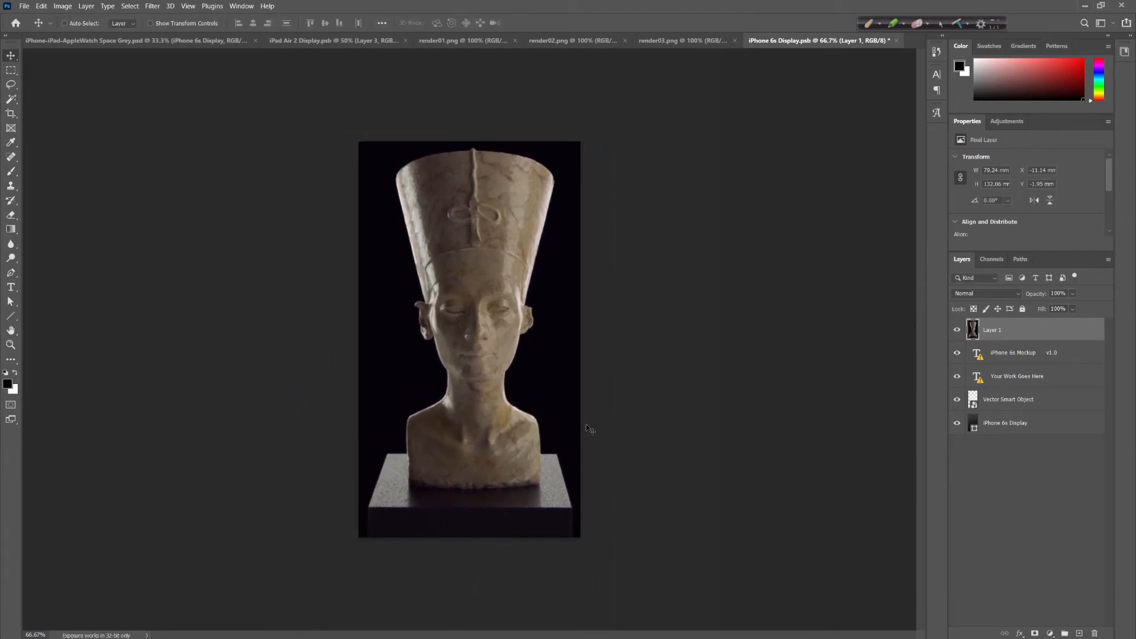
key(ctrl)
key(ctrl+s)
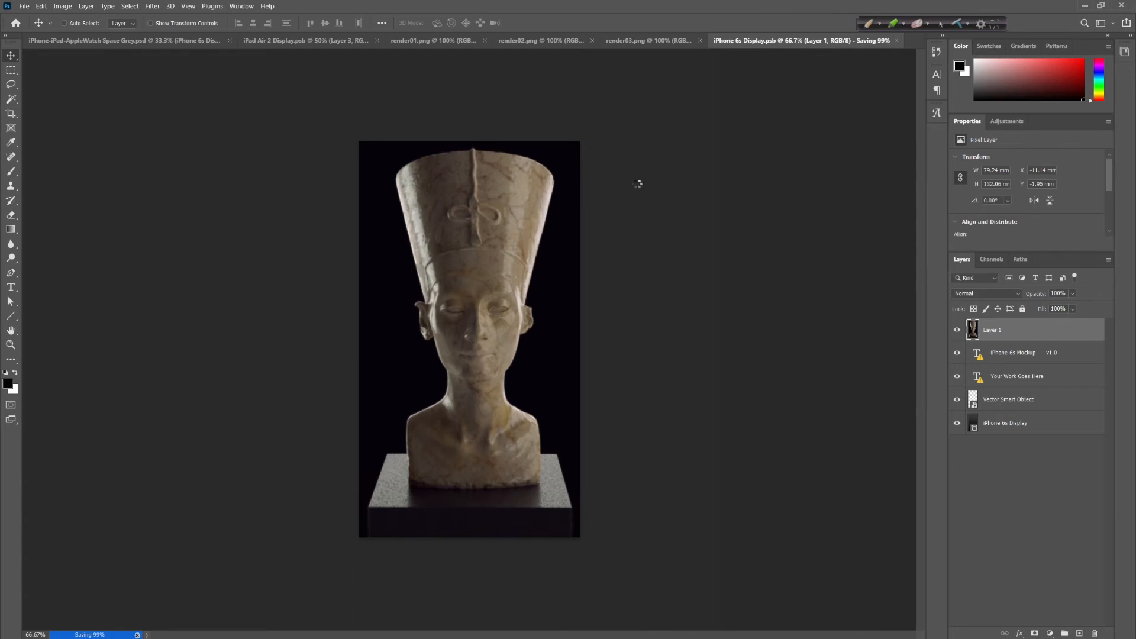
key(ctrl+Tab)
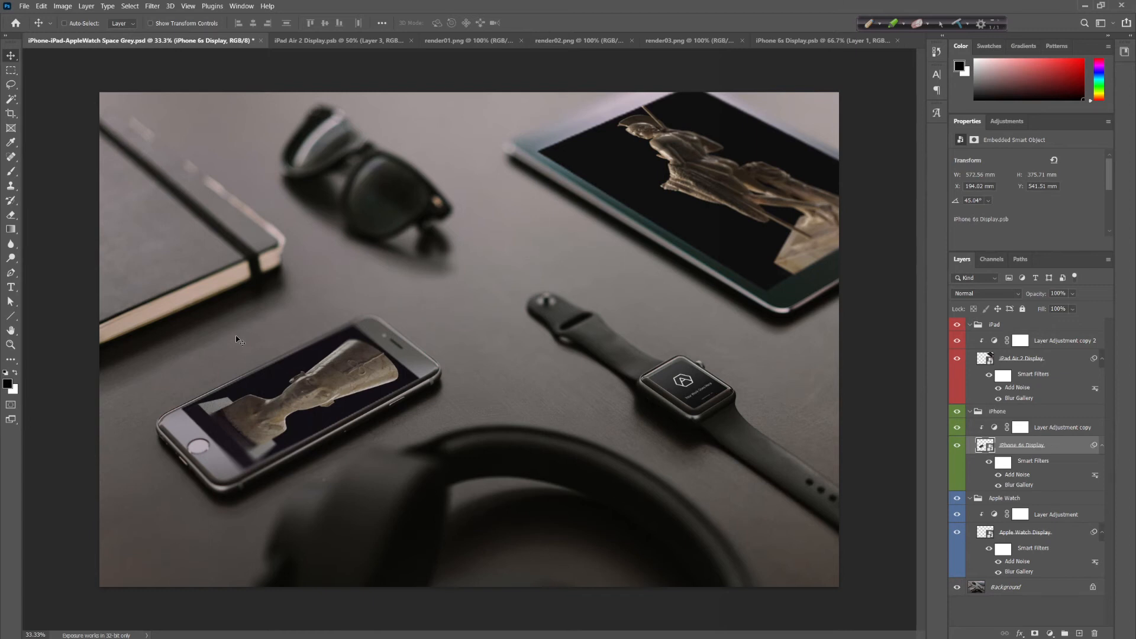
Open the Apple Watch Display smart object and copy the render01 statue image into it as the uppermost layer
double_click(986, 534)
click(445, 41)
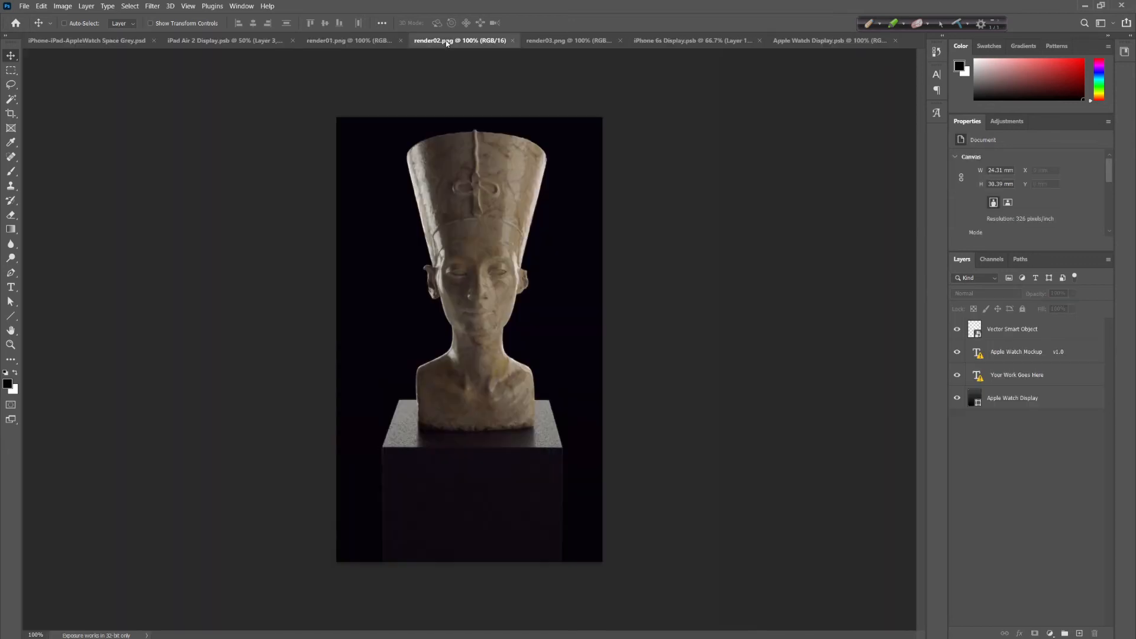
click(361, 40)
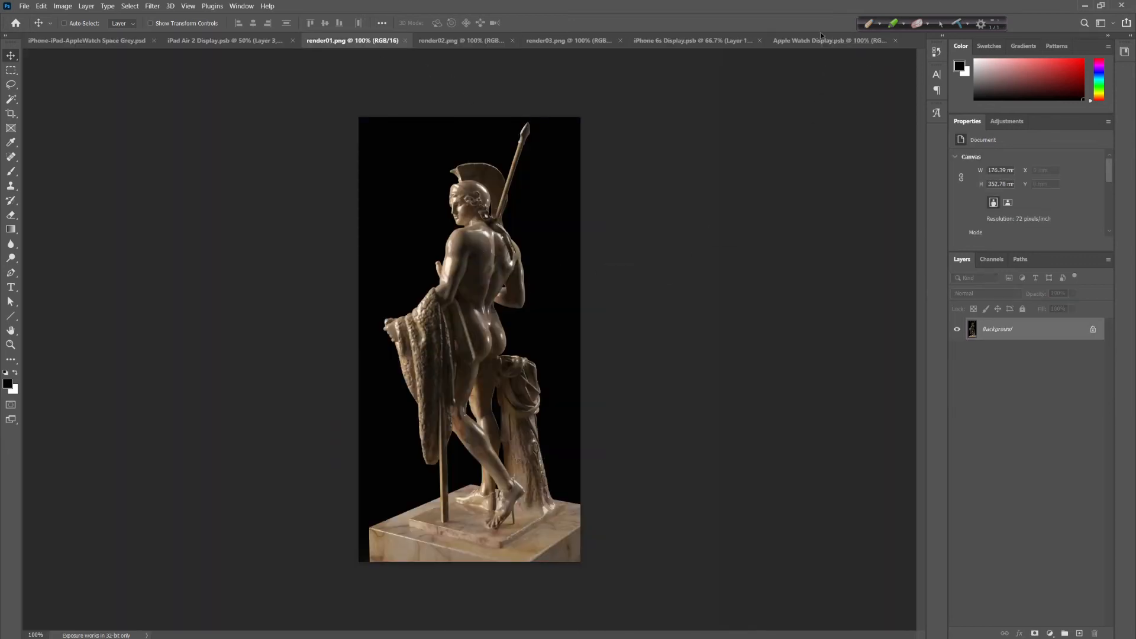
click(820, 43)
drag(528, 300, 529, 302)
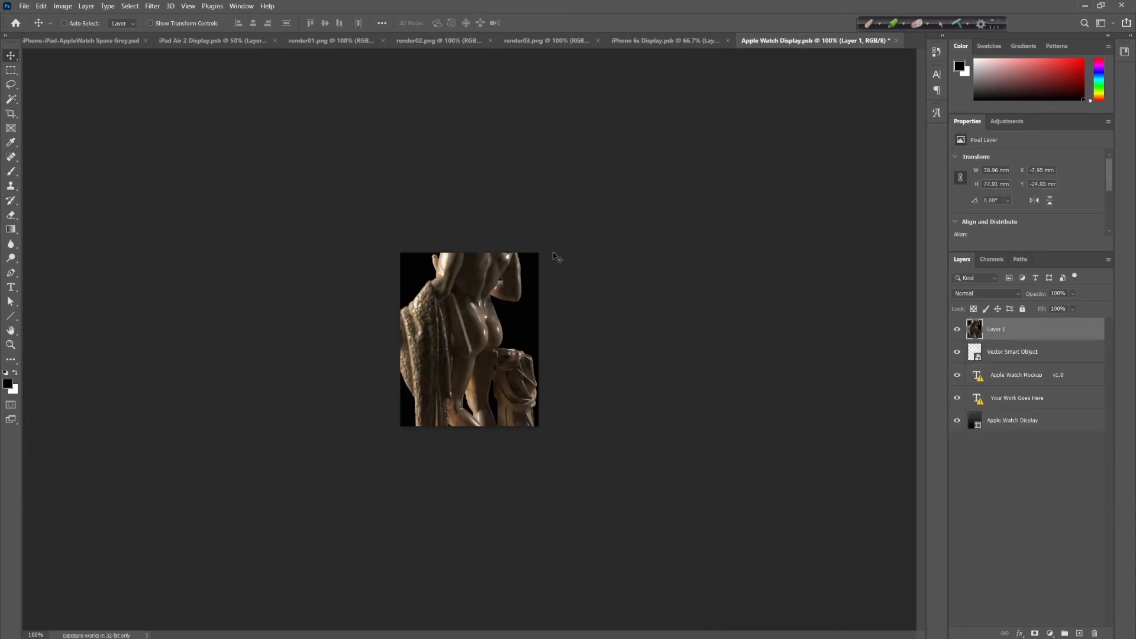
Scale the statue layer to about 71 mm high, frame its head and upper body in the canvas, save and return to the device mockup
key(ctrl+t)
drag(355, 112, 470, 342)
drag(529, 382, 465, 290)
drag(512, 461, 595, 521)
drag(495, 472, 479, 477)
drag(543, 563, 578, 629)
drag(502, 520, 497, 491)
key(Return)
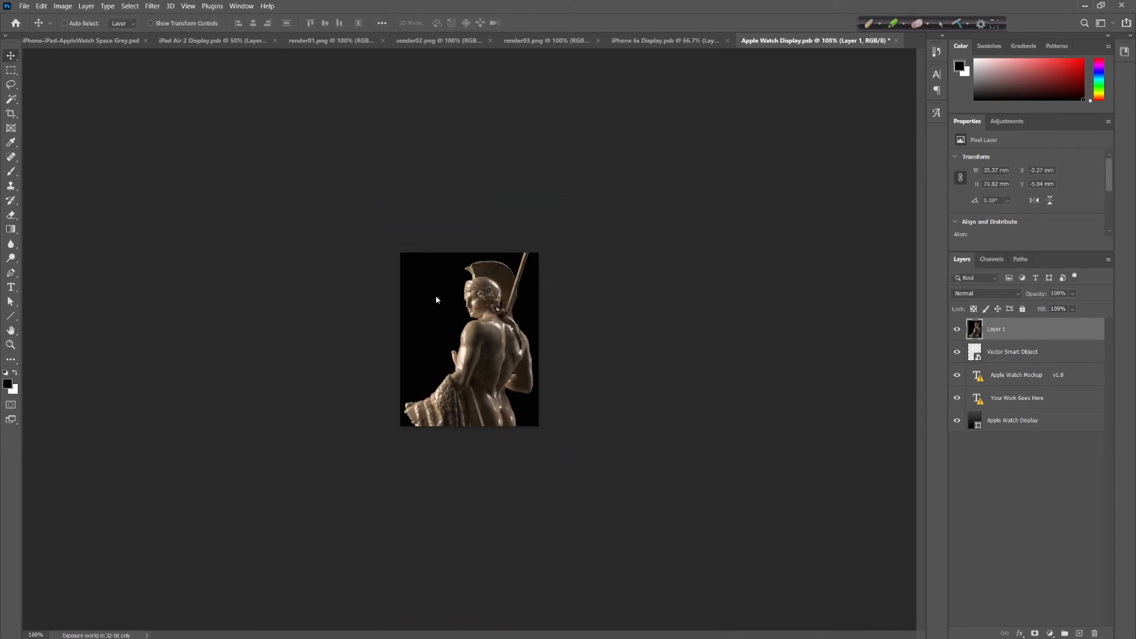
key(ctrl+s)
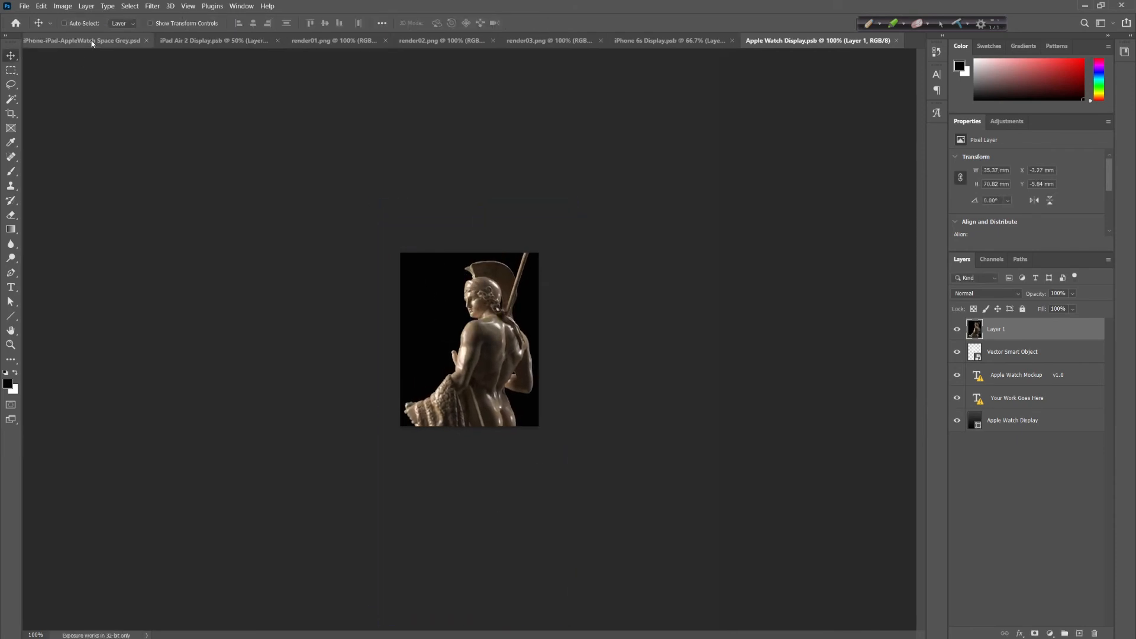
click(88, 45)
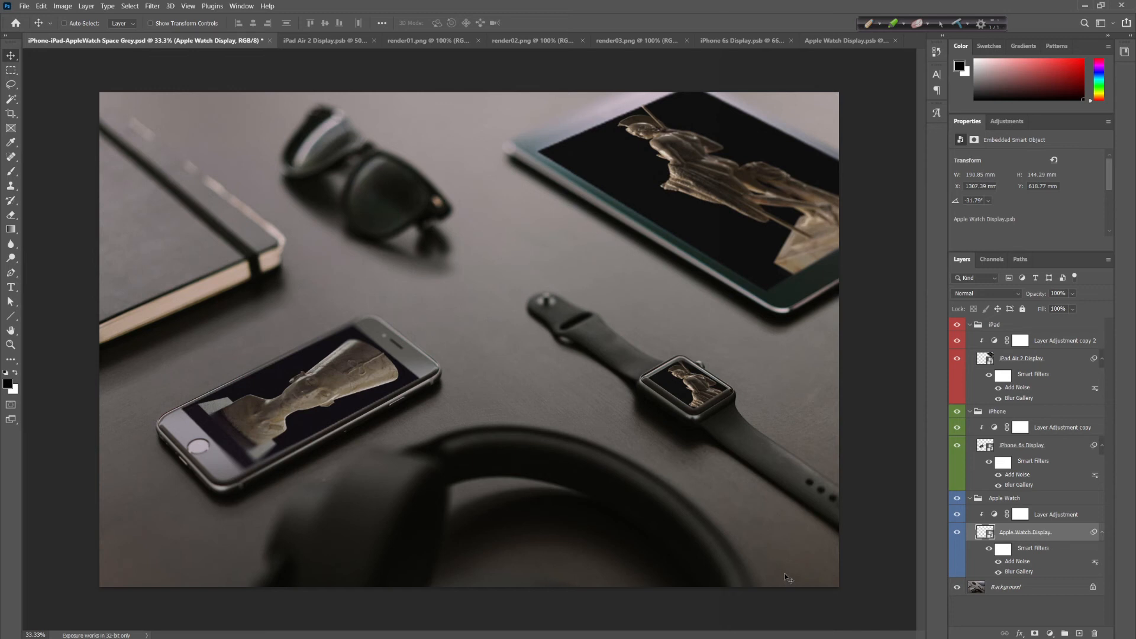
click(25, 7)
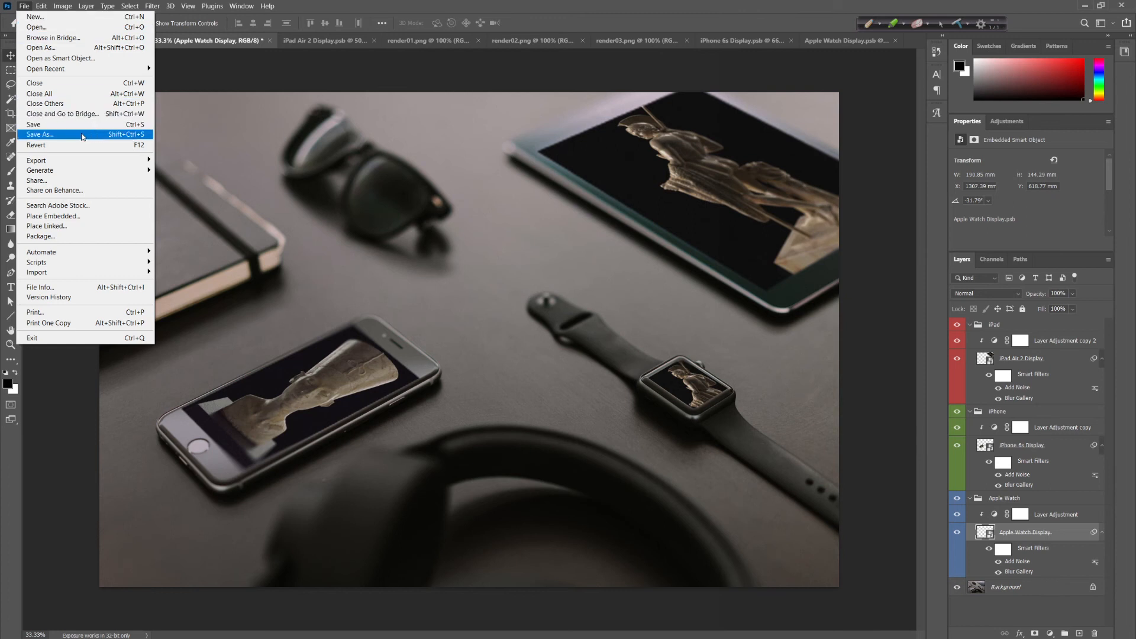
click(85, 135)
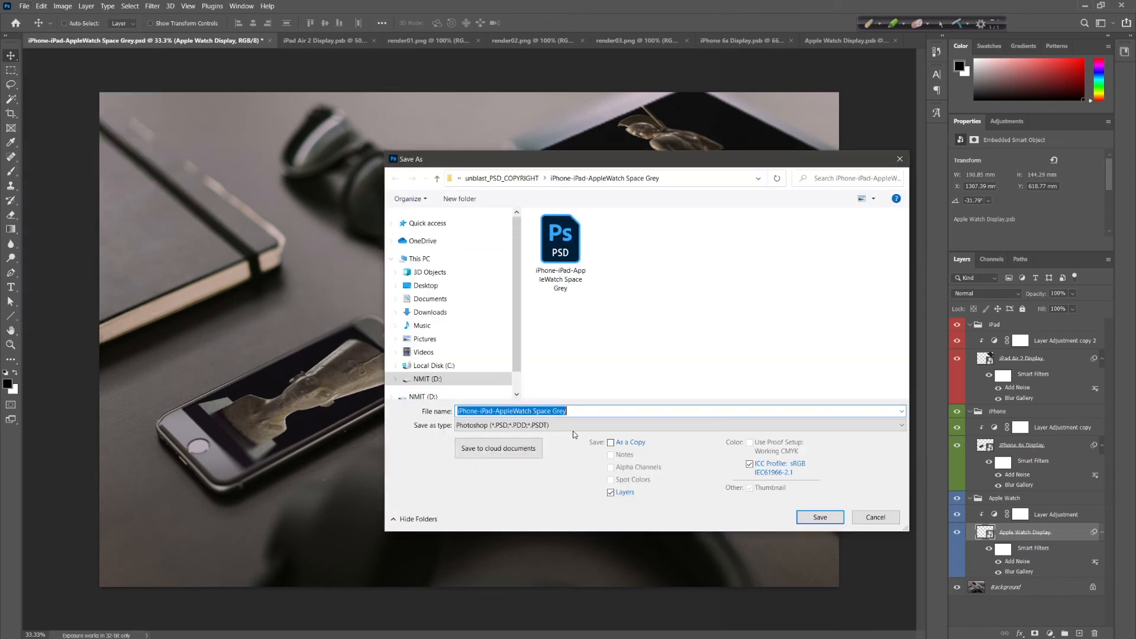
click(571, 426)
click(615, 436)
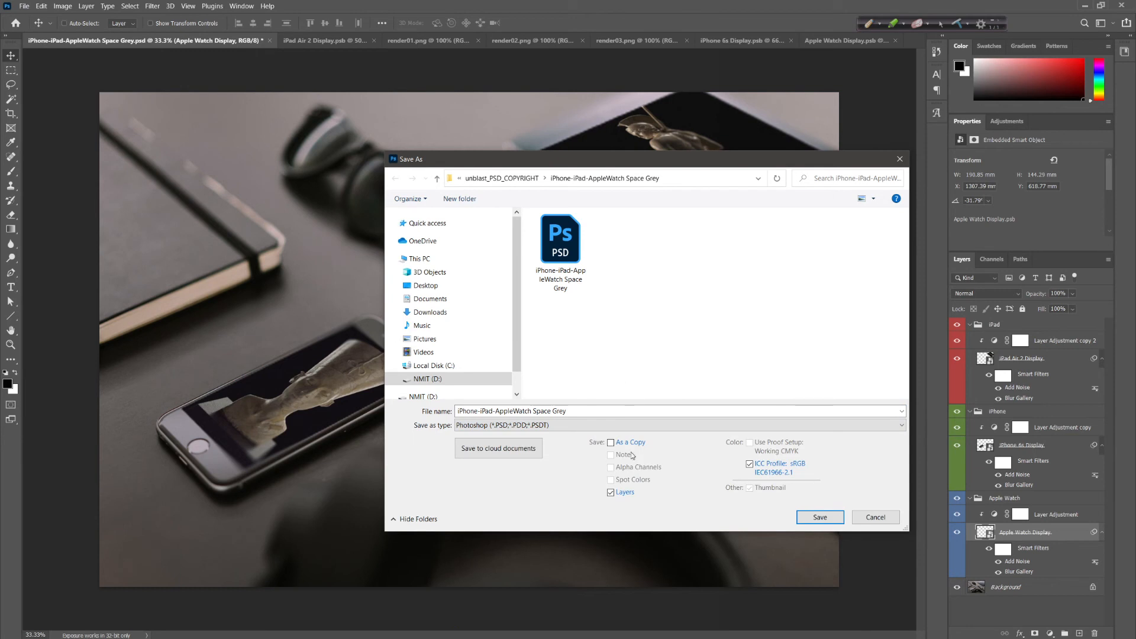
click(877, 518)
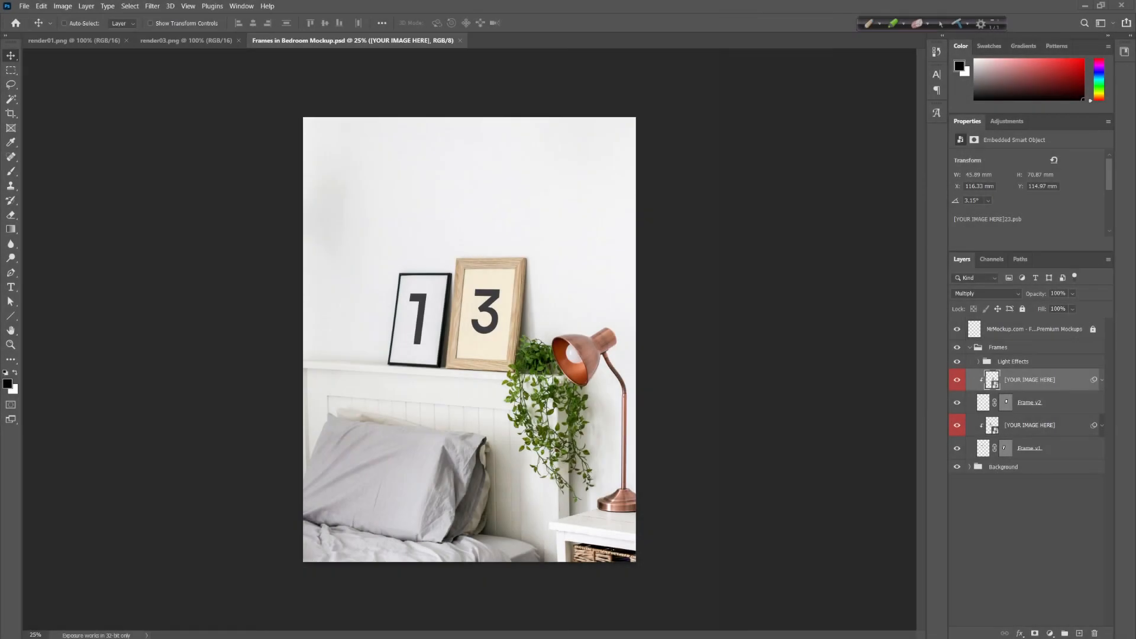
Review the render01 and render03 images, and open the wooden frame's [YOUR IMAGE HERE] smart object from Frames in Bedroom Mockup
click(95, 41)
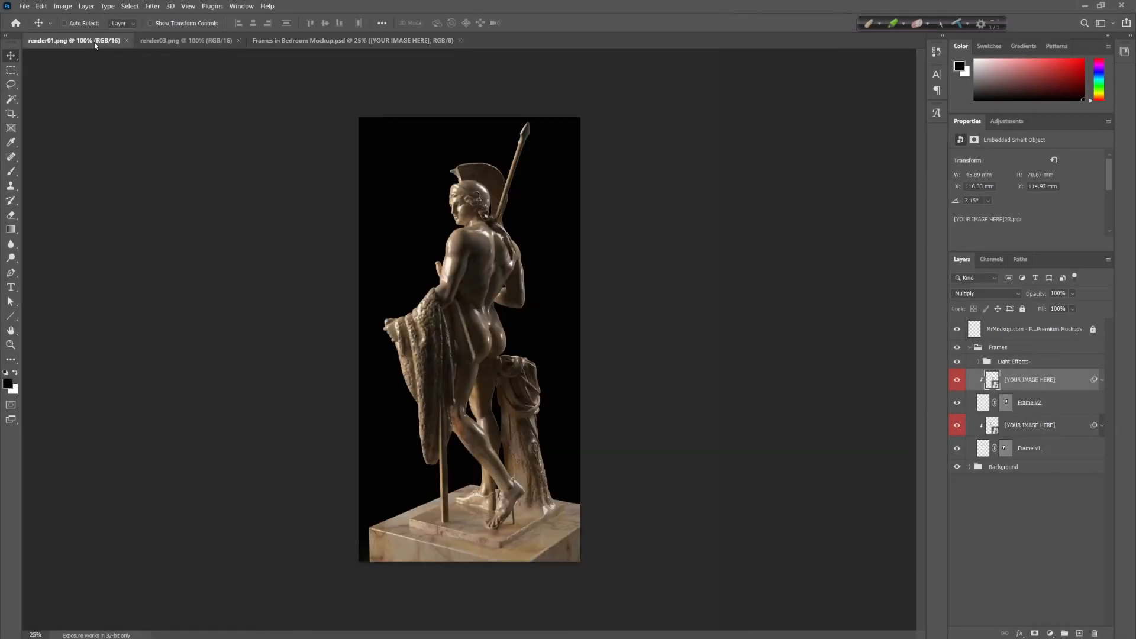
click(165, 44)
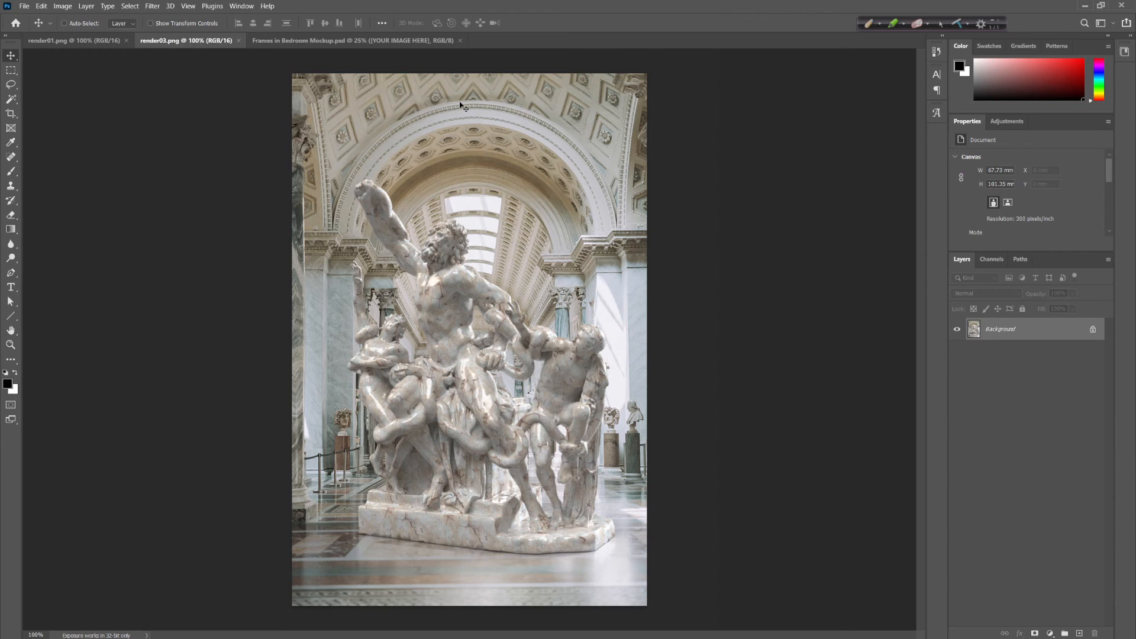
click(309, 40)
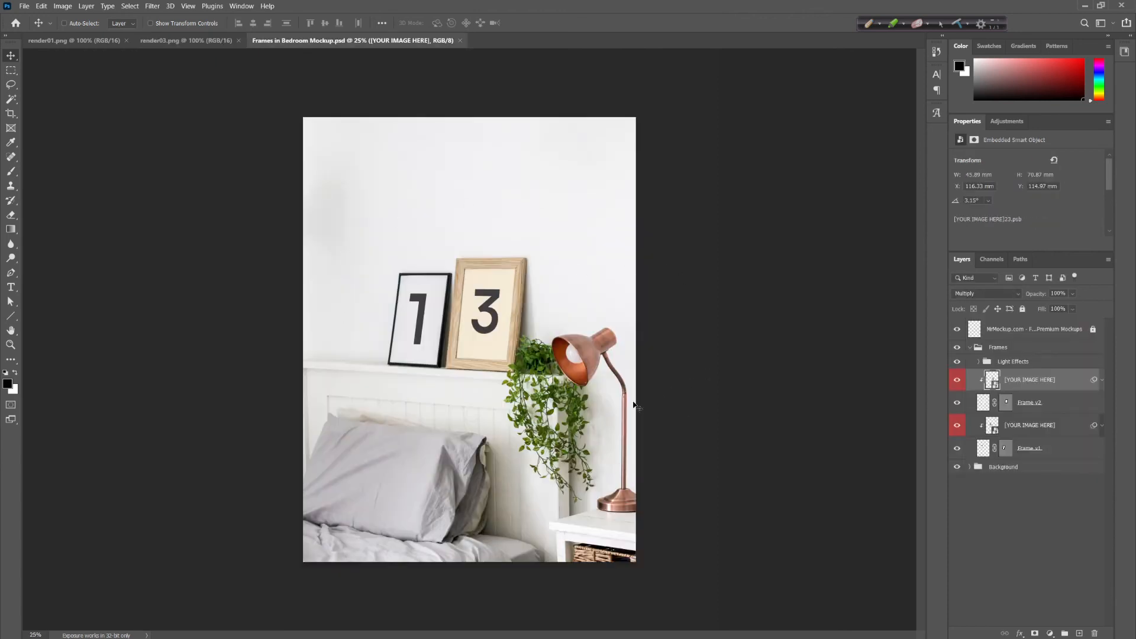
double_click(996, 383)
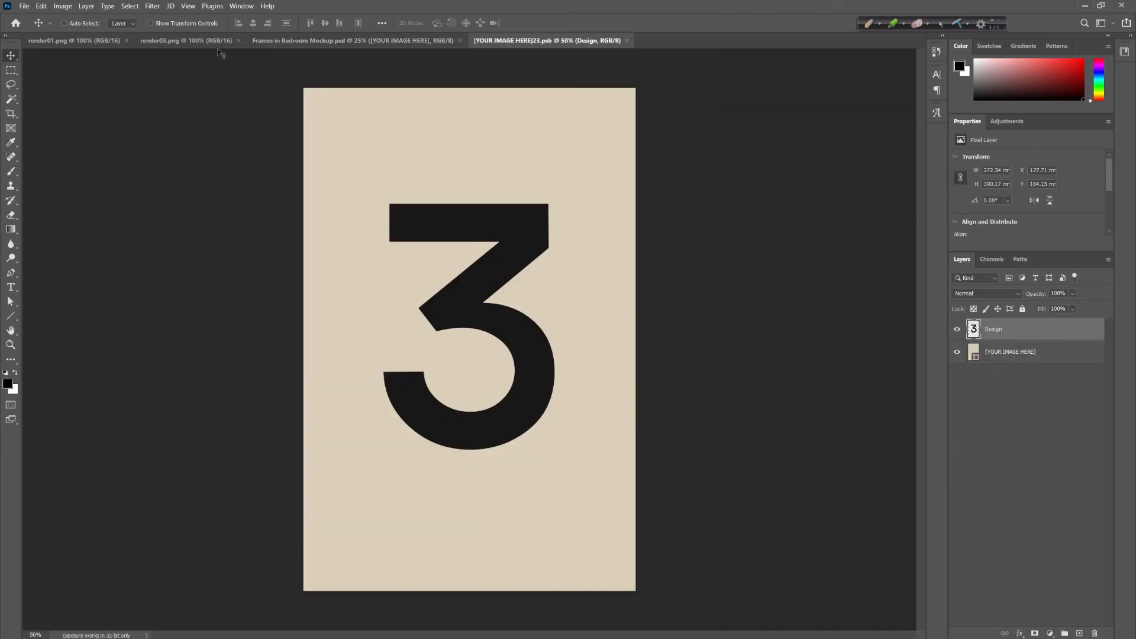
Copy the render03 statue group image into the wooden frame's smart object document as the uppermost layer
click(191, 42)
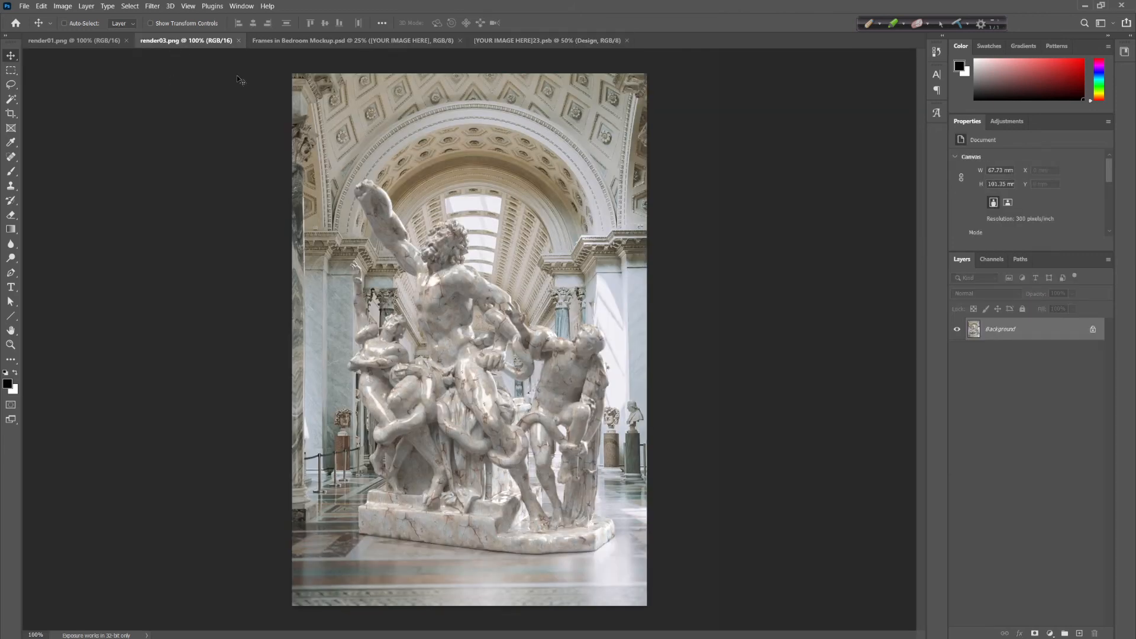
drag(374, 179, 561, 103)
drag(470, 271, 468, 272)
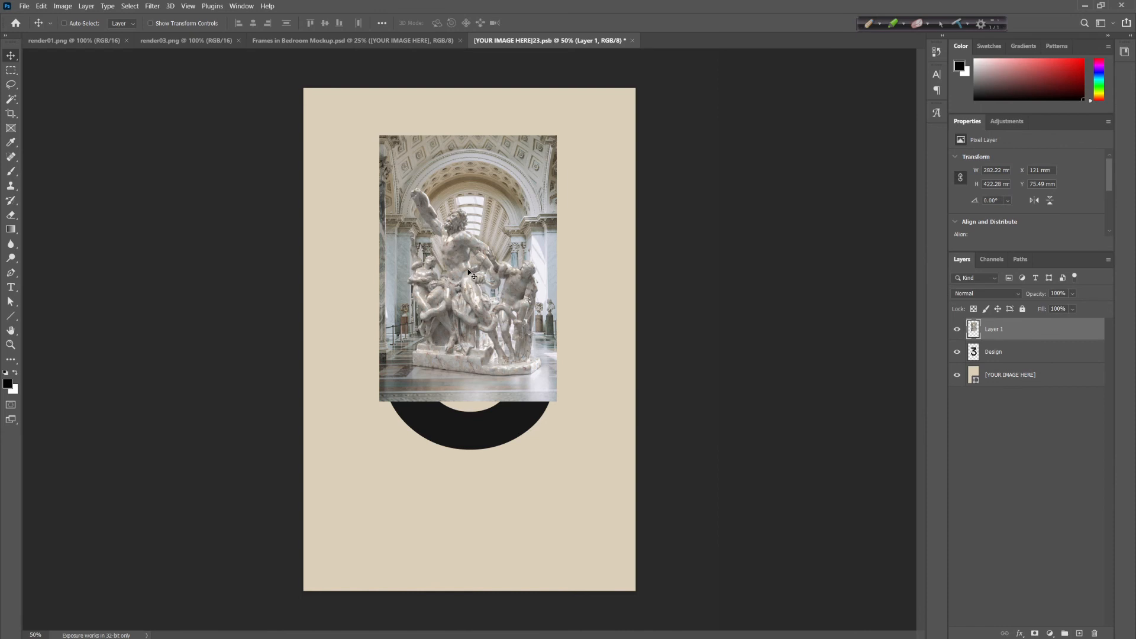
Enlarge the statue group layer to about 849 mm high to cover the canvas, save and return to the bedroom mockup
key(ctrl+t)
drag(414, 229, 332, 175)
drag(475, 348, 687, 592)
drag(558, 456, 550, 454)
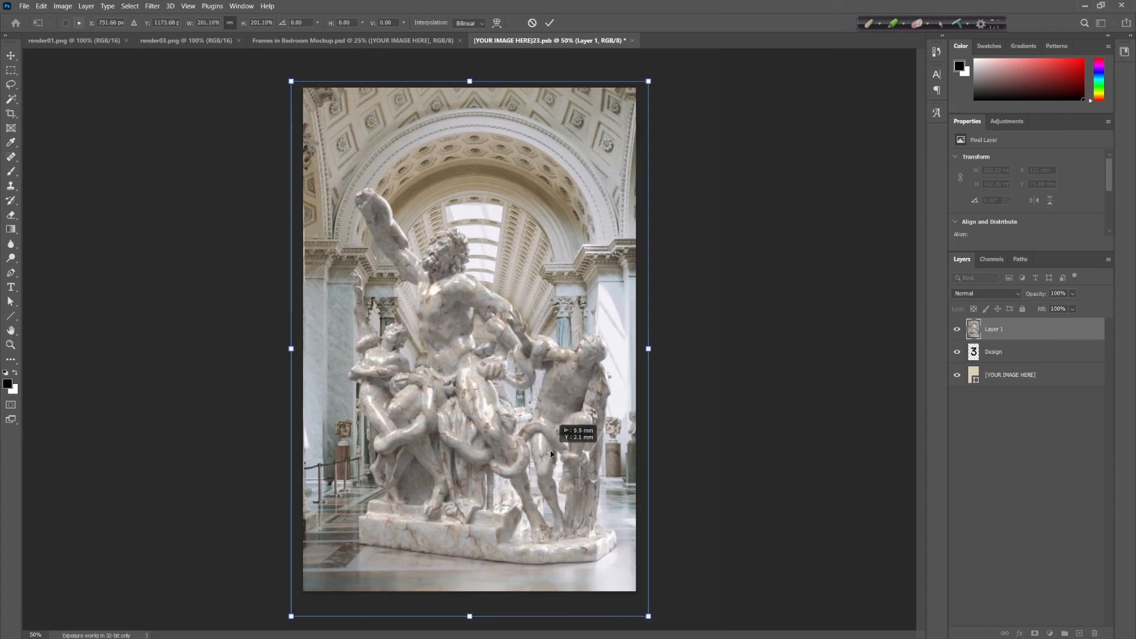
key(Return)
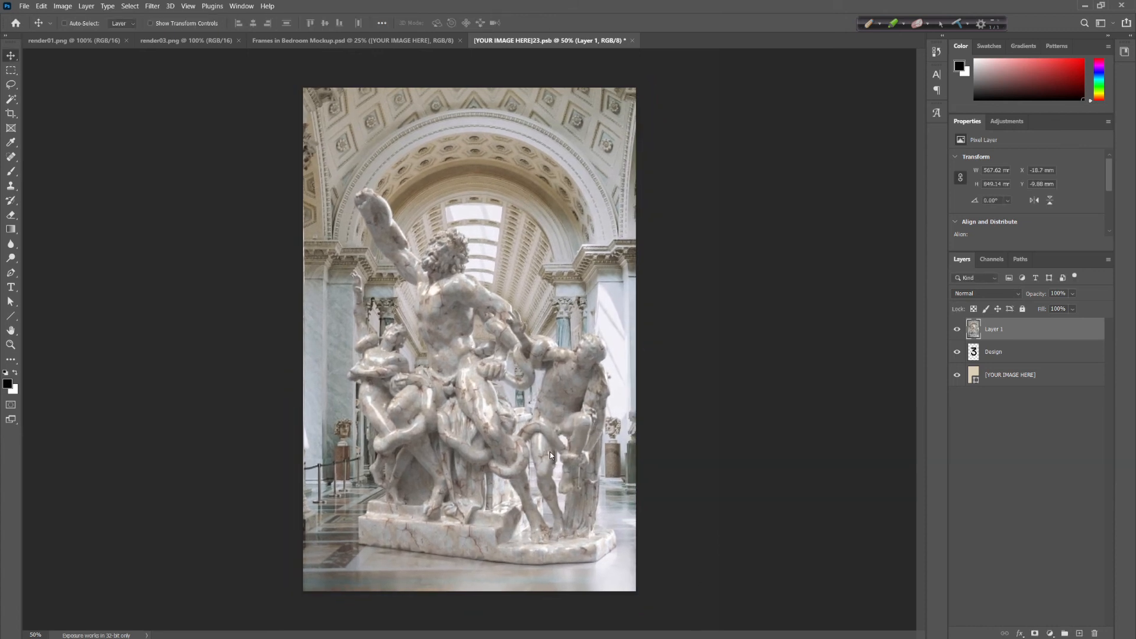
key(ctrl+s)
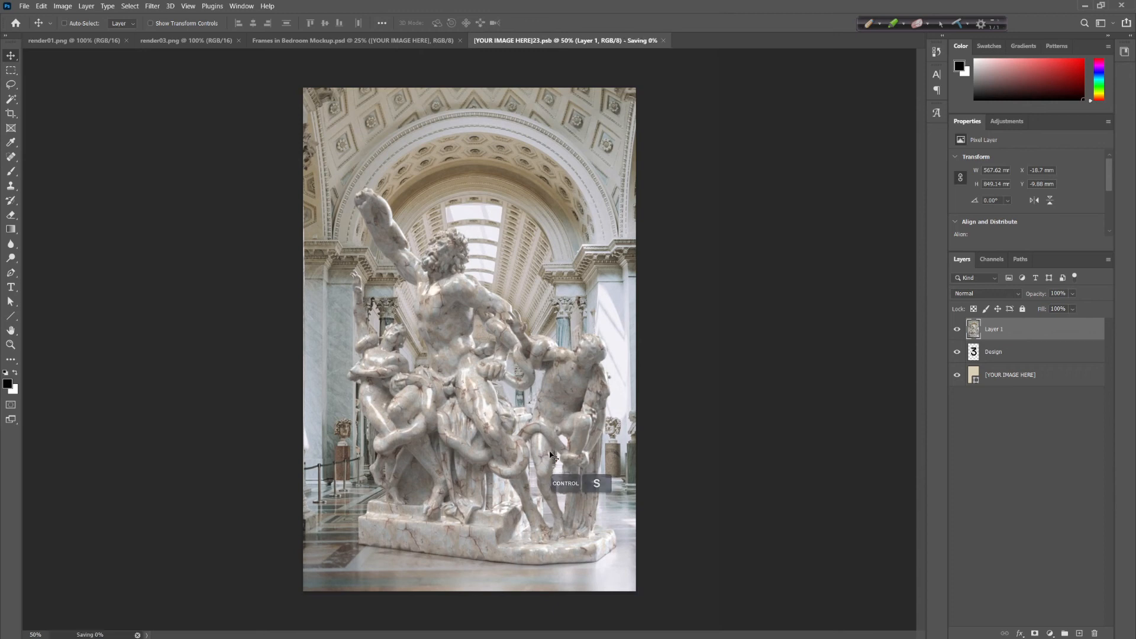
click(378, 41)
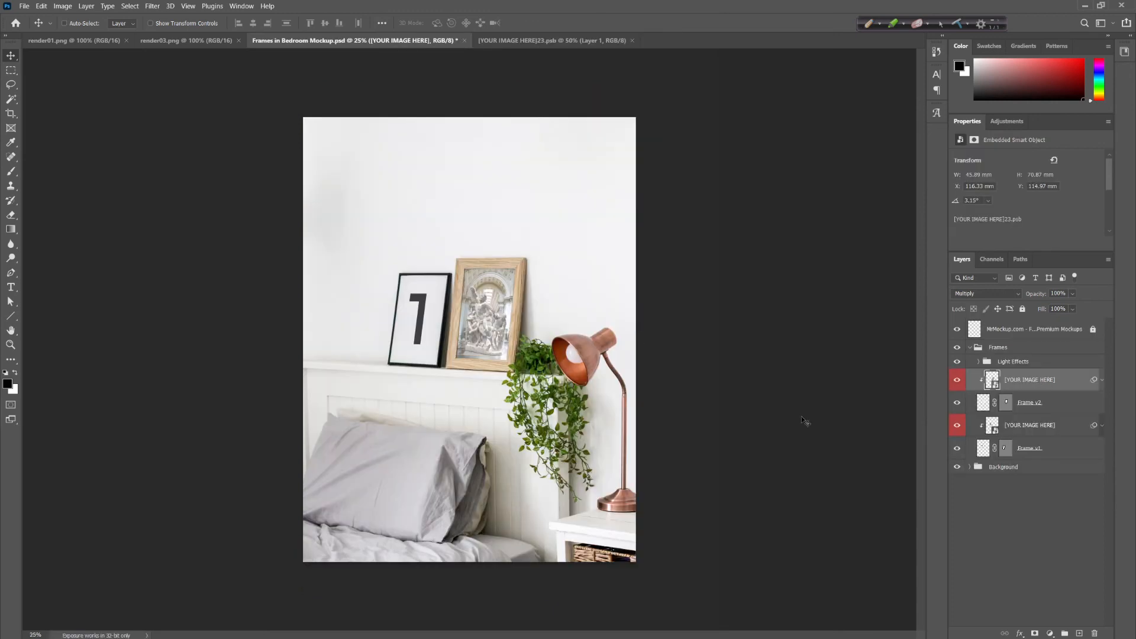
Open the black frame's [YOUR IMAGE HERE] smart object and copy the render01 statue image into it
click(1014, 427)
double_click(992, 426)
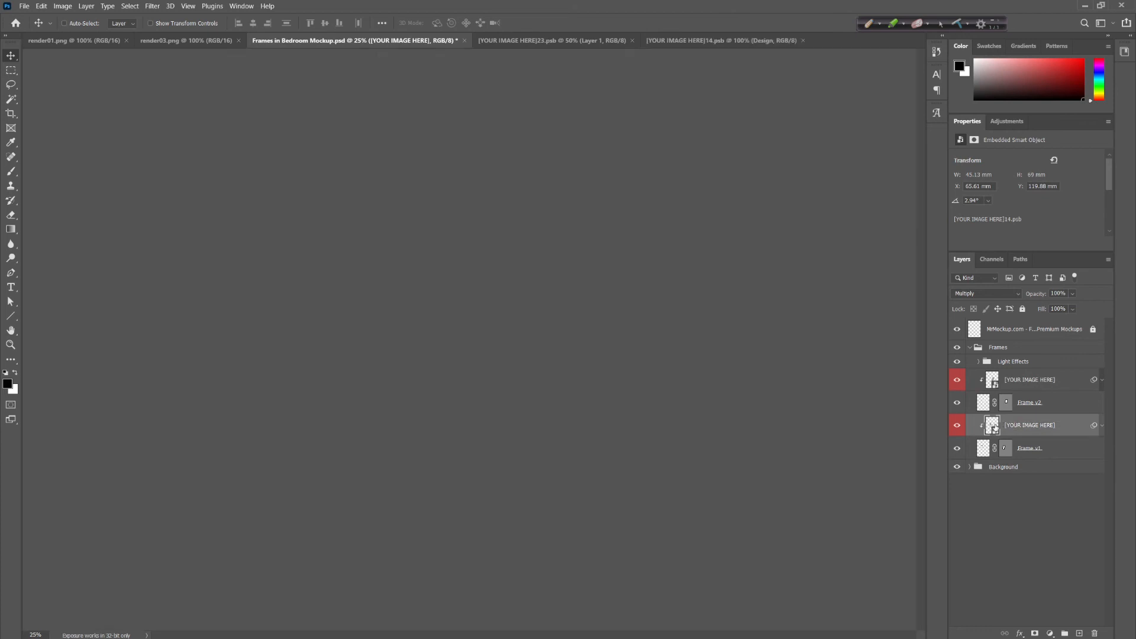
click(101, 40)
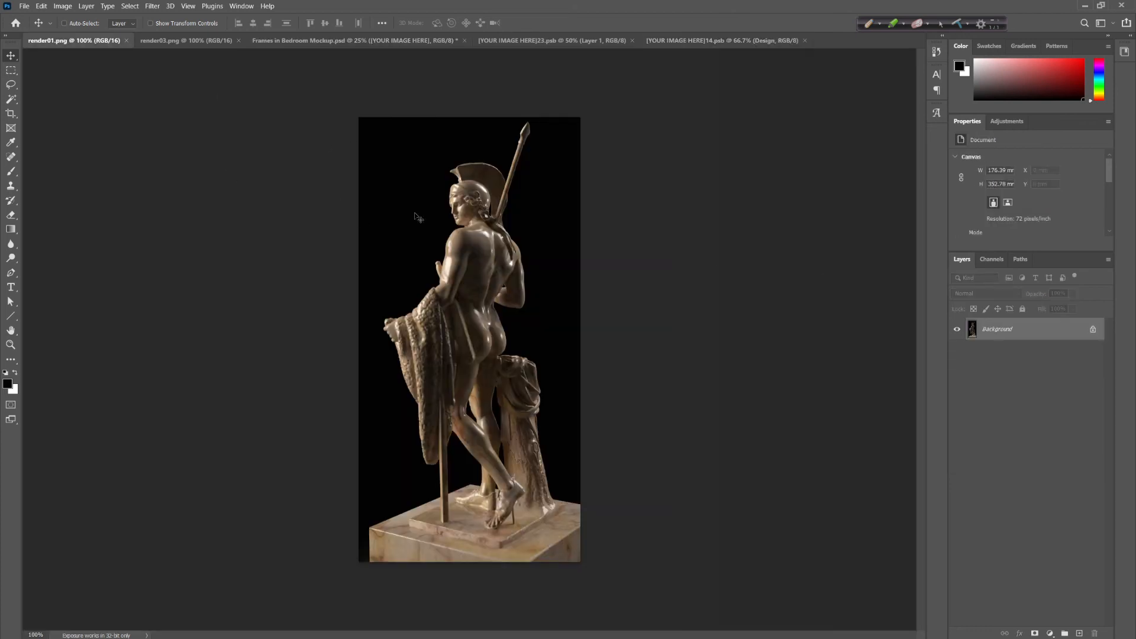
click(551, 41)
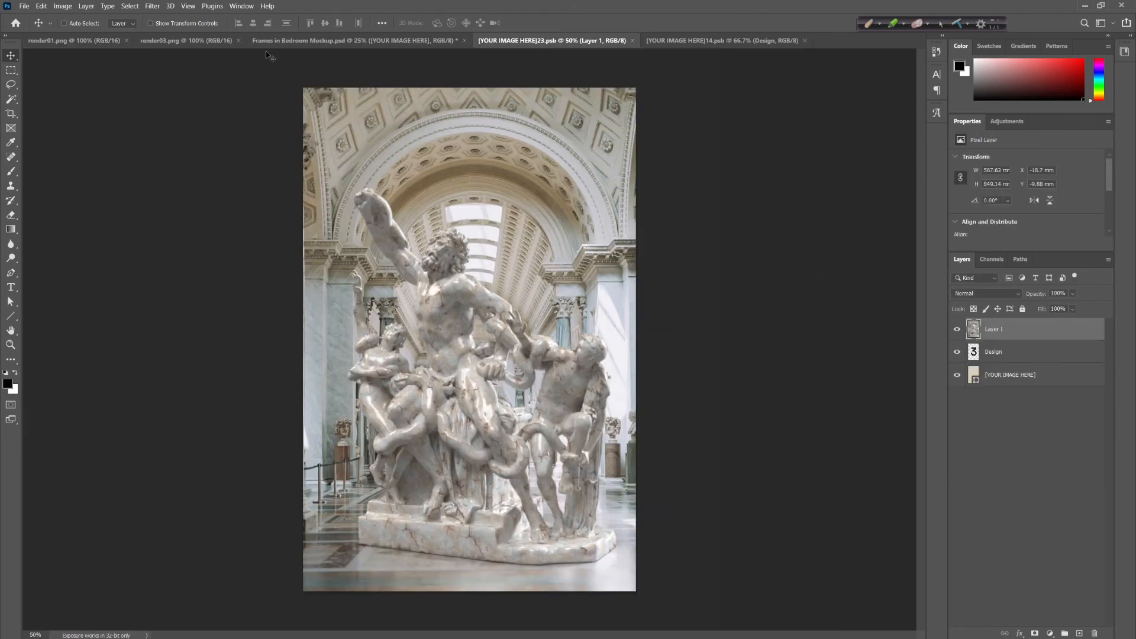
click(690, 40)
click(113, 41)
drag(439, 230, 486, 290)
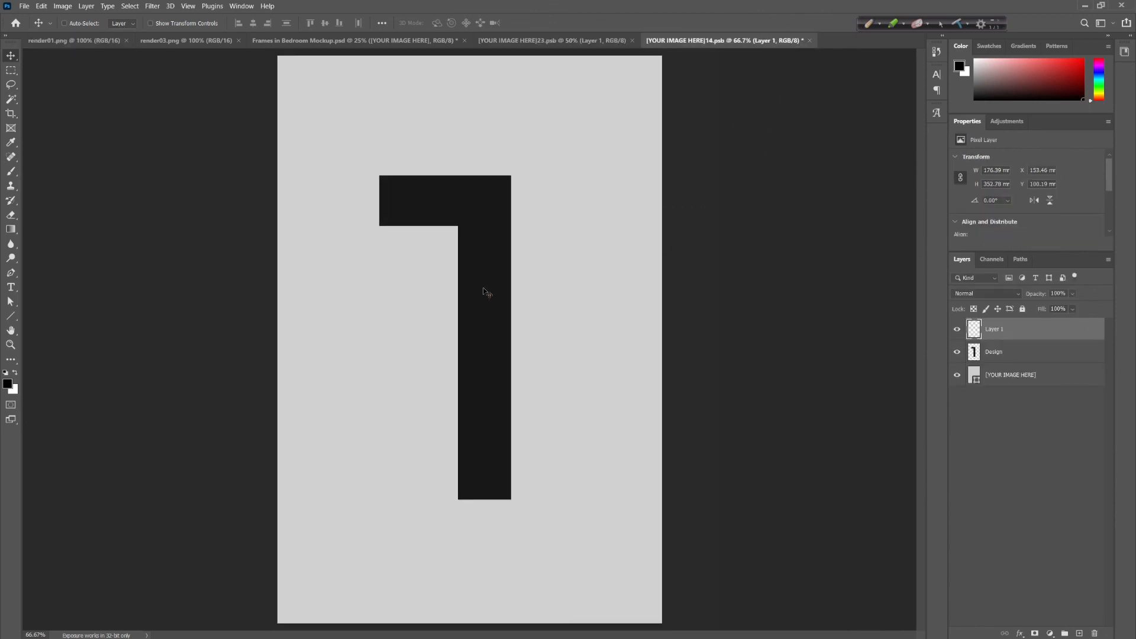
Enlarge the render01 statue layer to about 754 mm high and frame the figure slightly right of the canvas centre
key(h)
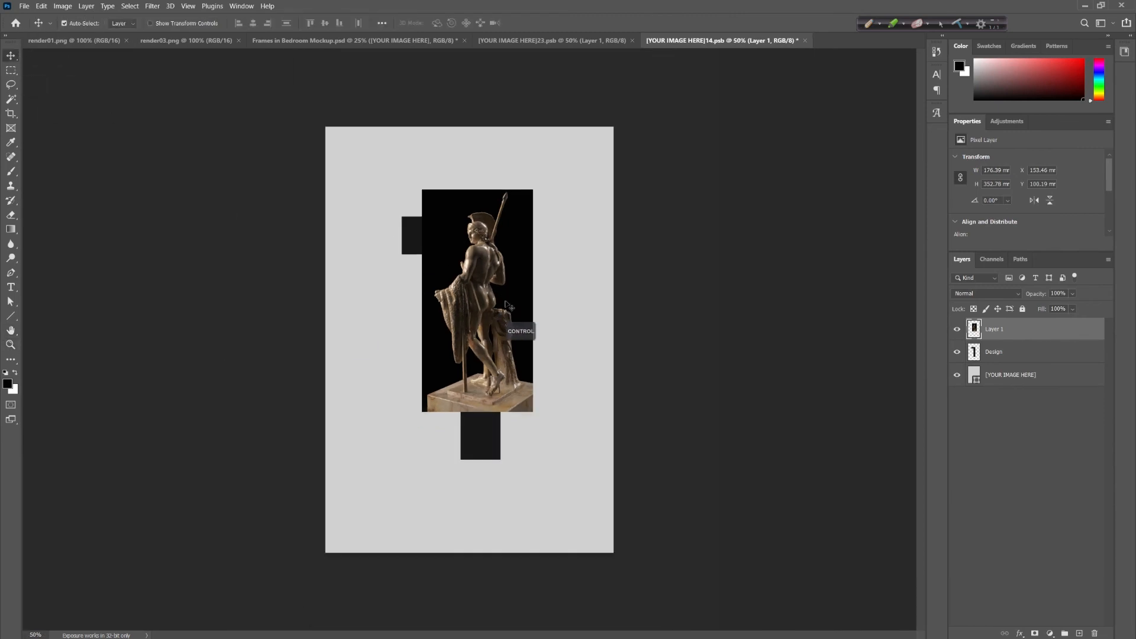
key(ctrl+t)
drag(481, 269, 377, 203)
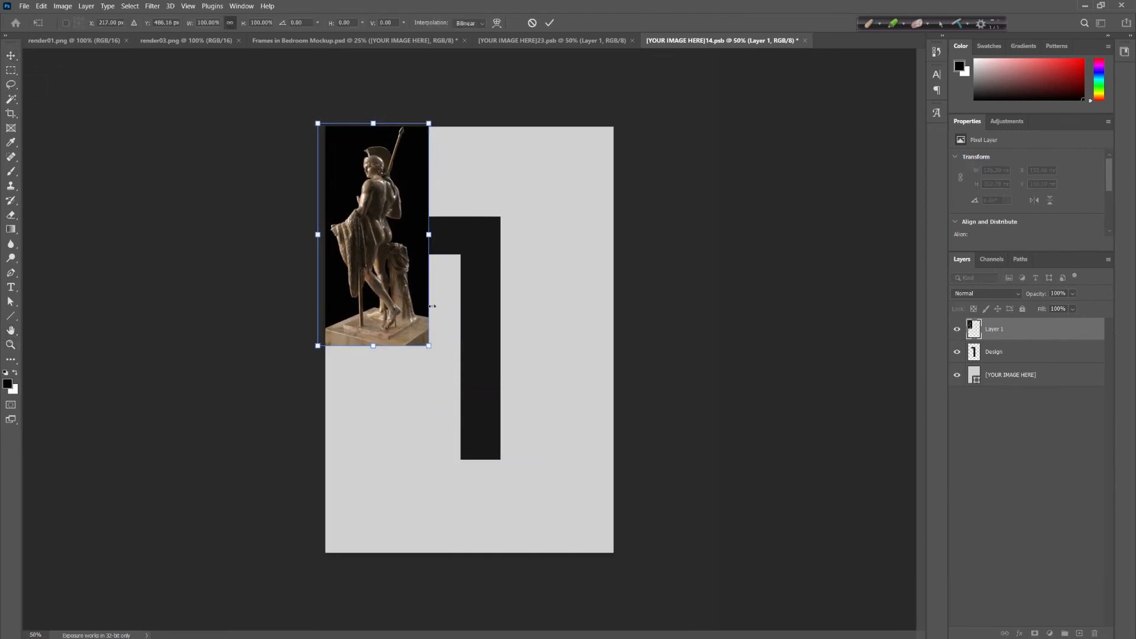
drag(429, 345, 674, 535)
drag(466, 493, 531, 458)
key(Return)
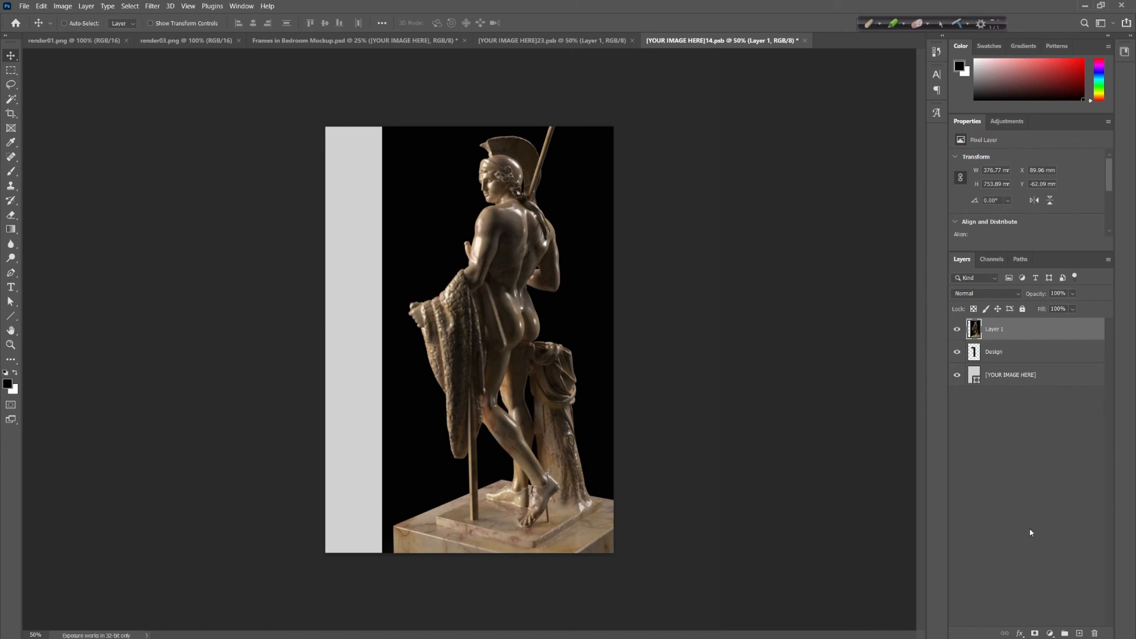
Add a layer between Design and the statue, fill it with the black foreground color, save and return to the bedroom mockup
click(1012, 353)
click(1079, 633)
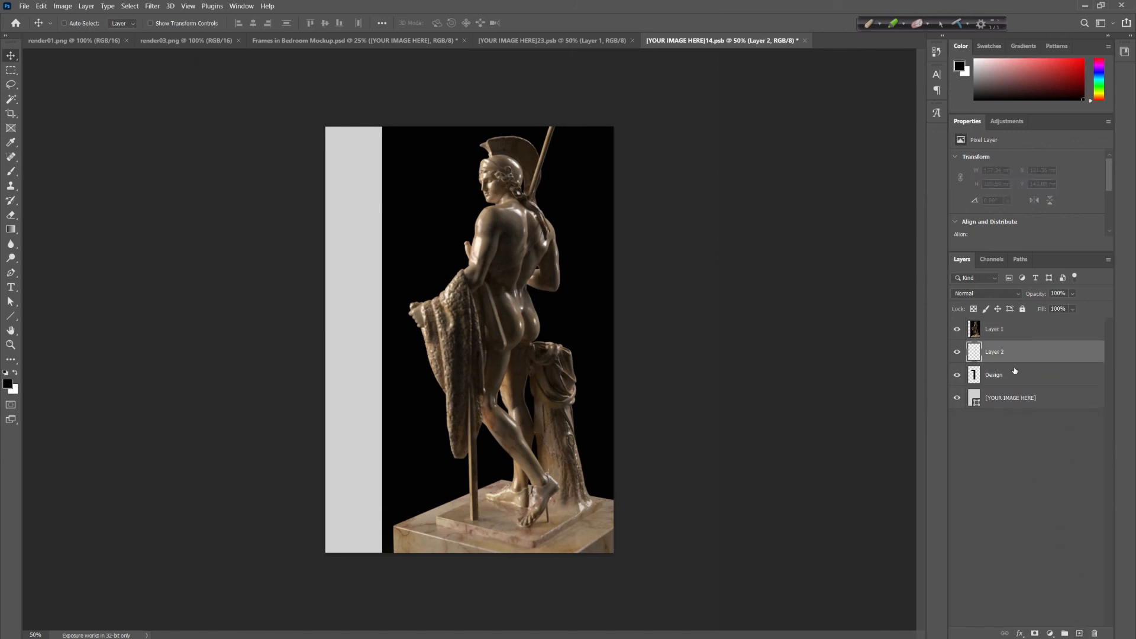
click(41, 6)
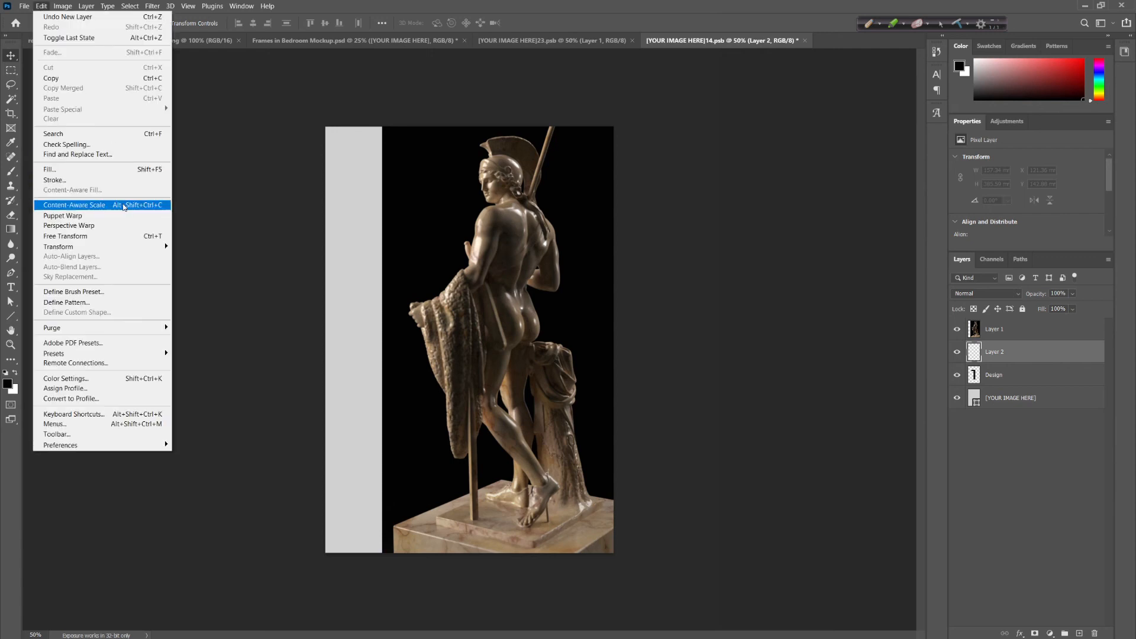
click(118, 167)
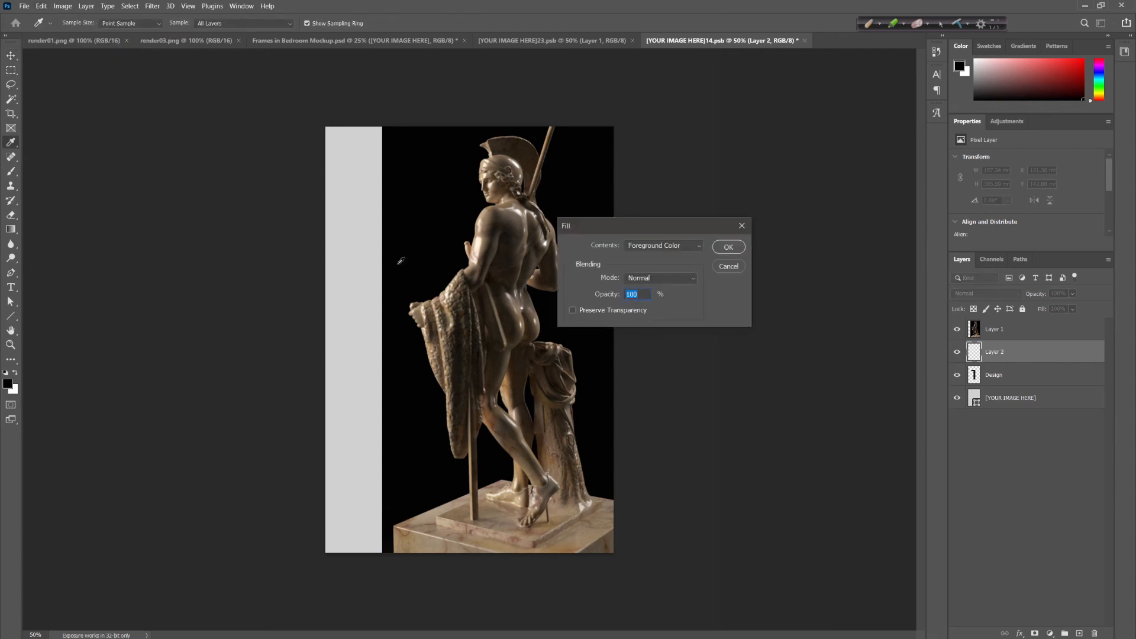
click(738, 247)
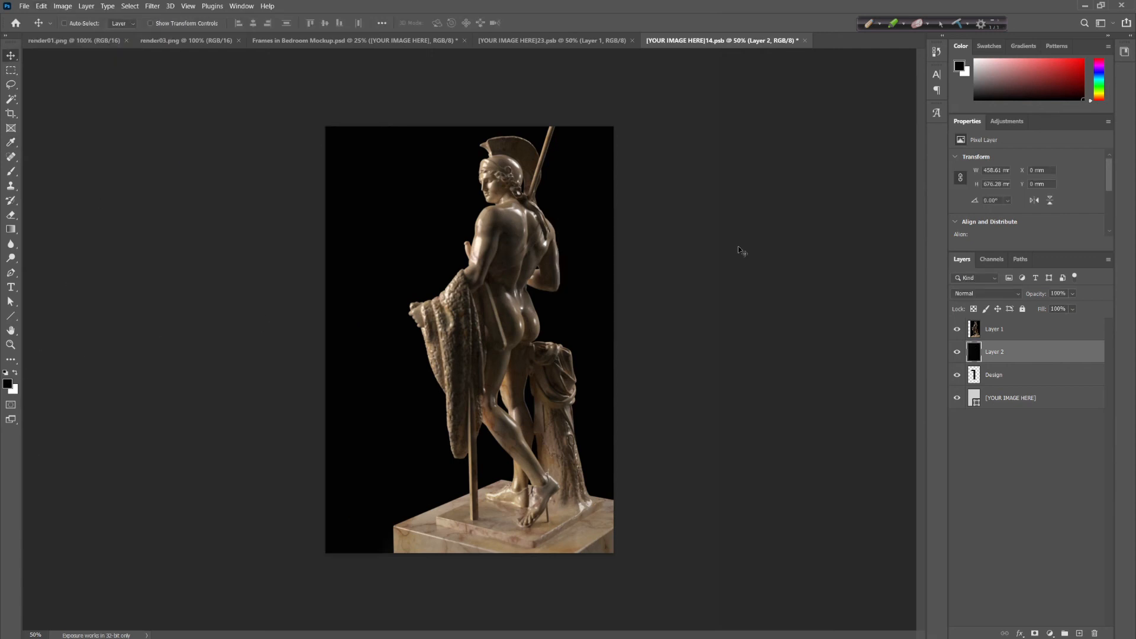
key(ctrl+s)
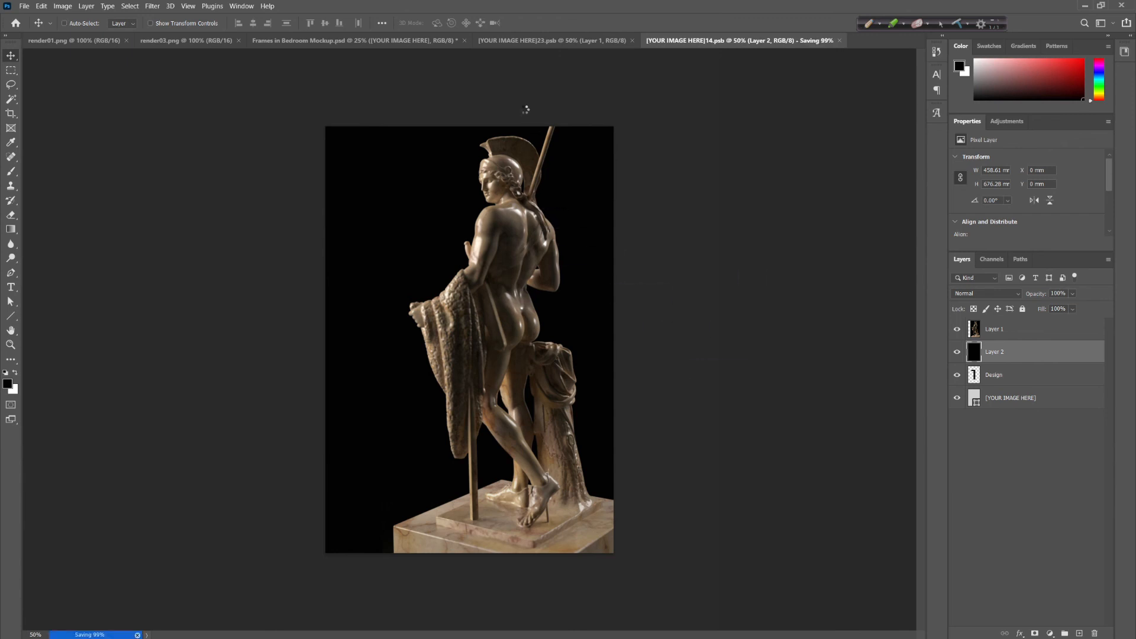
click(341, 42)
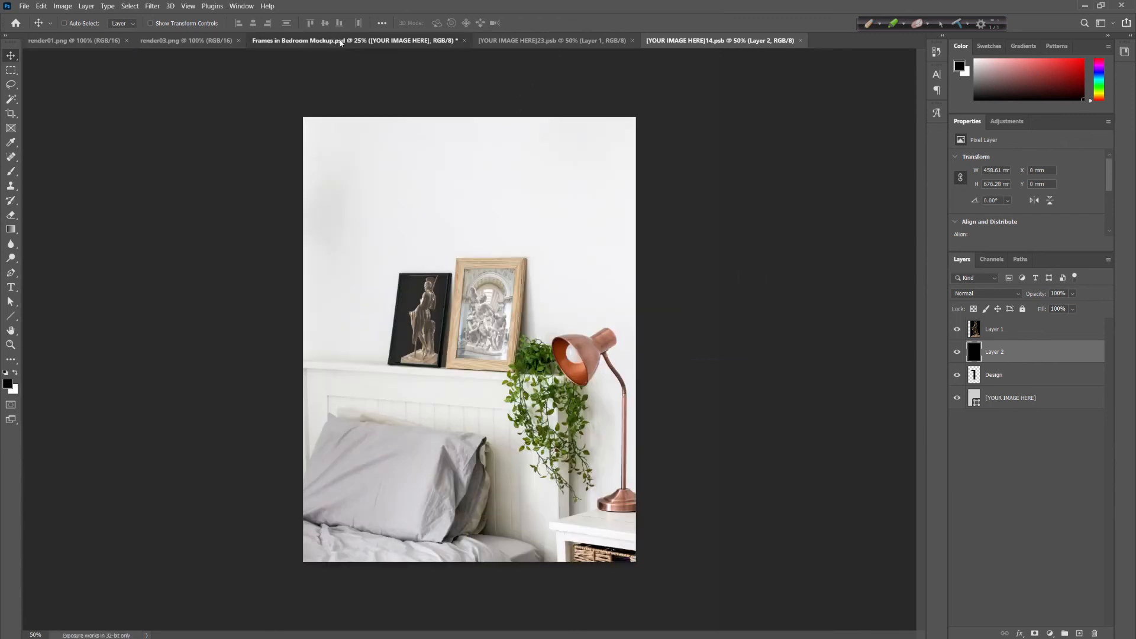